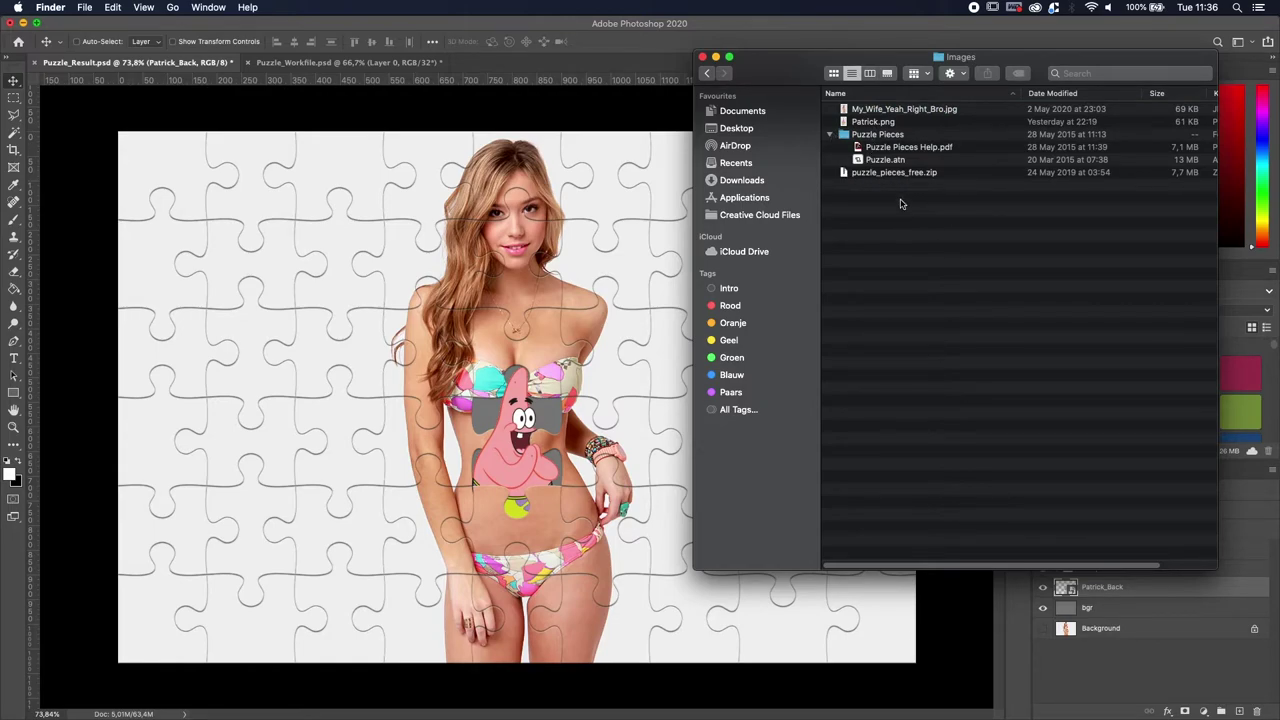
Step: Switch to the Puzzle_Workfile.psd document in Photoshop and show the available actions
left_click(875, 135)
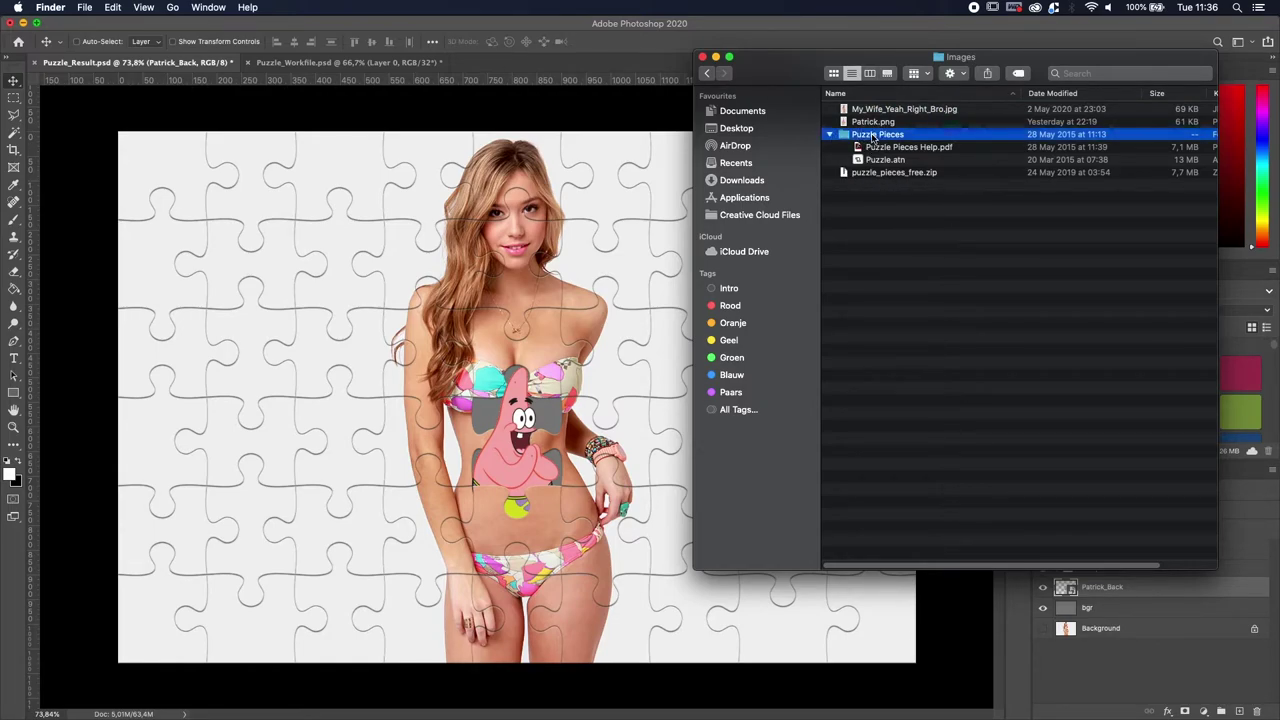
left_click(259, 175)
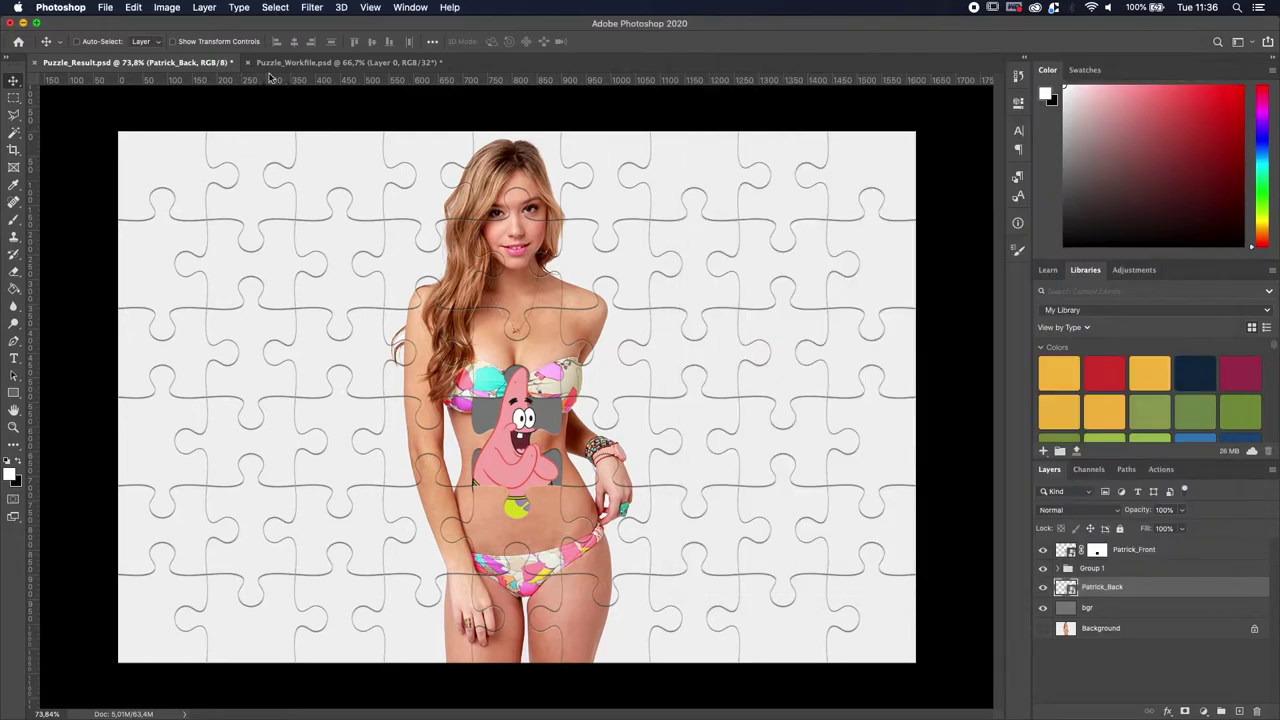
left_click(300, 62)
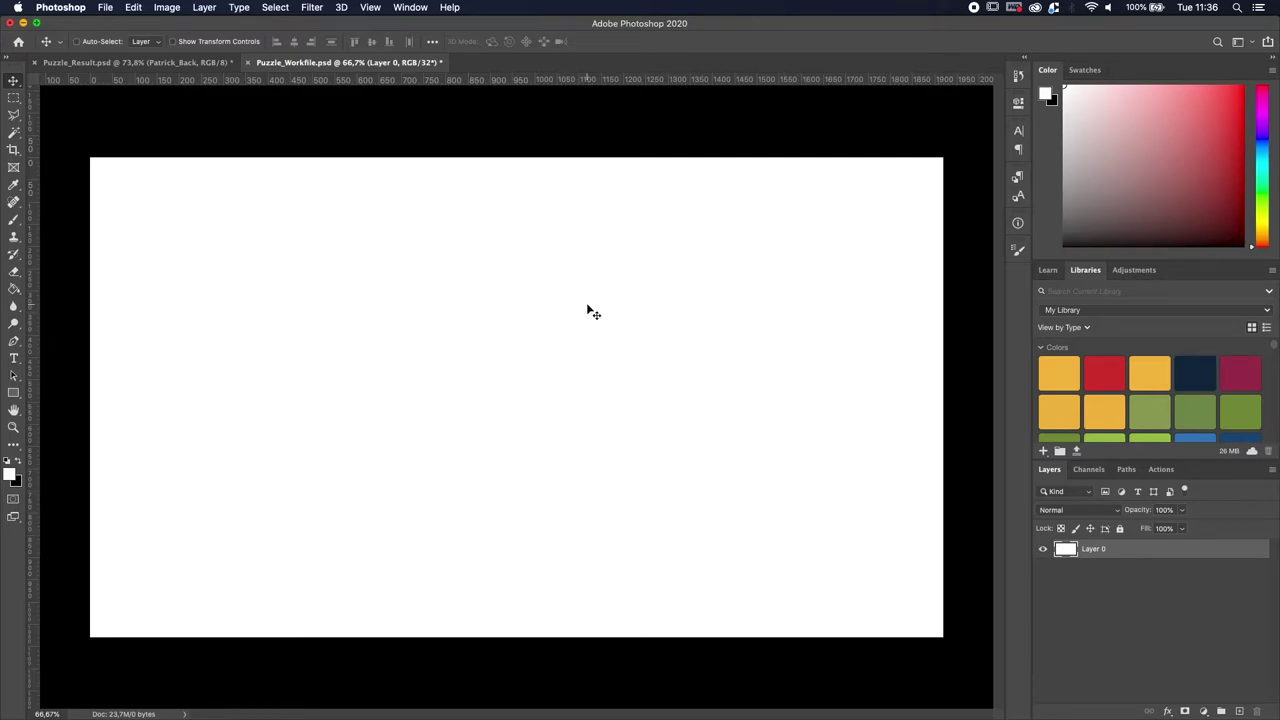
left_click(1158, 470)
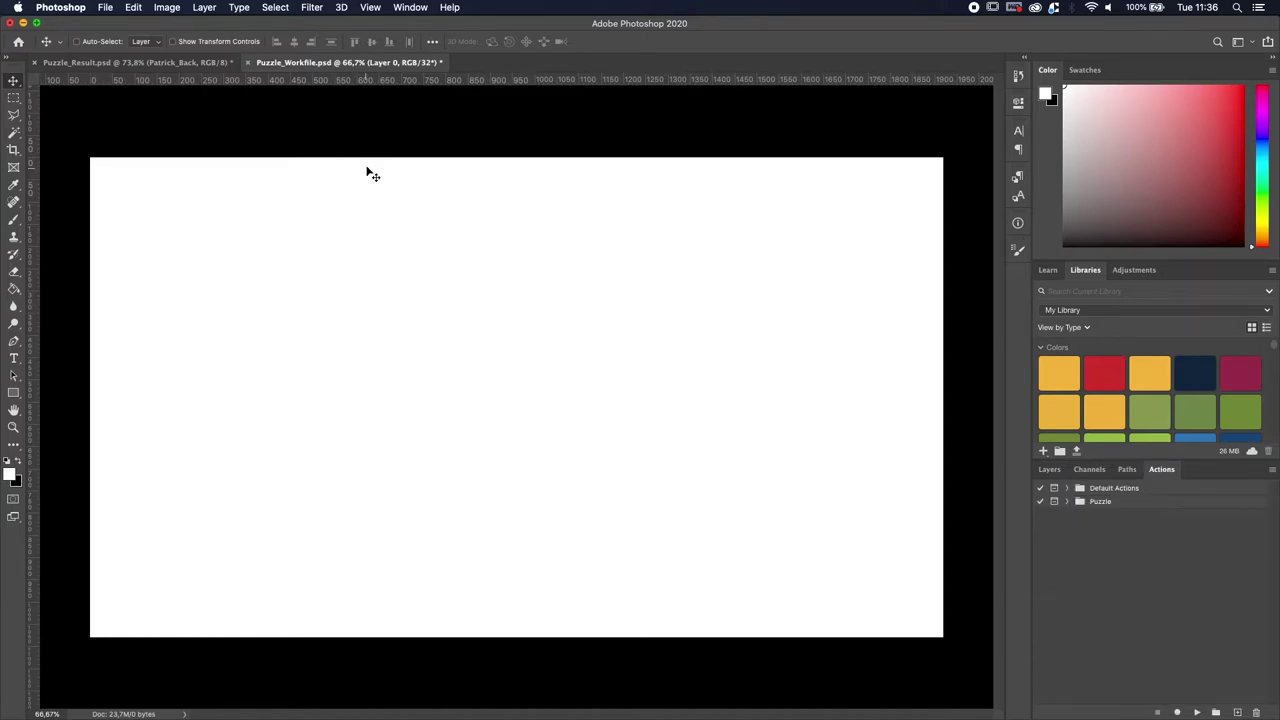
left_click(408, 10)
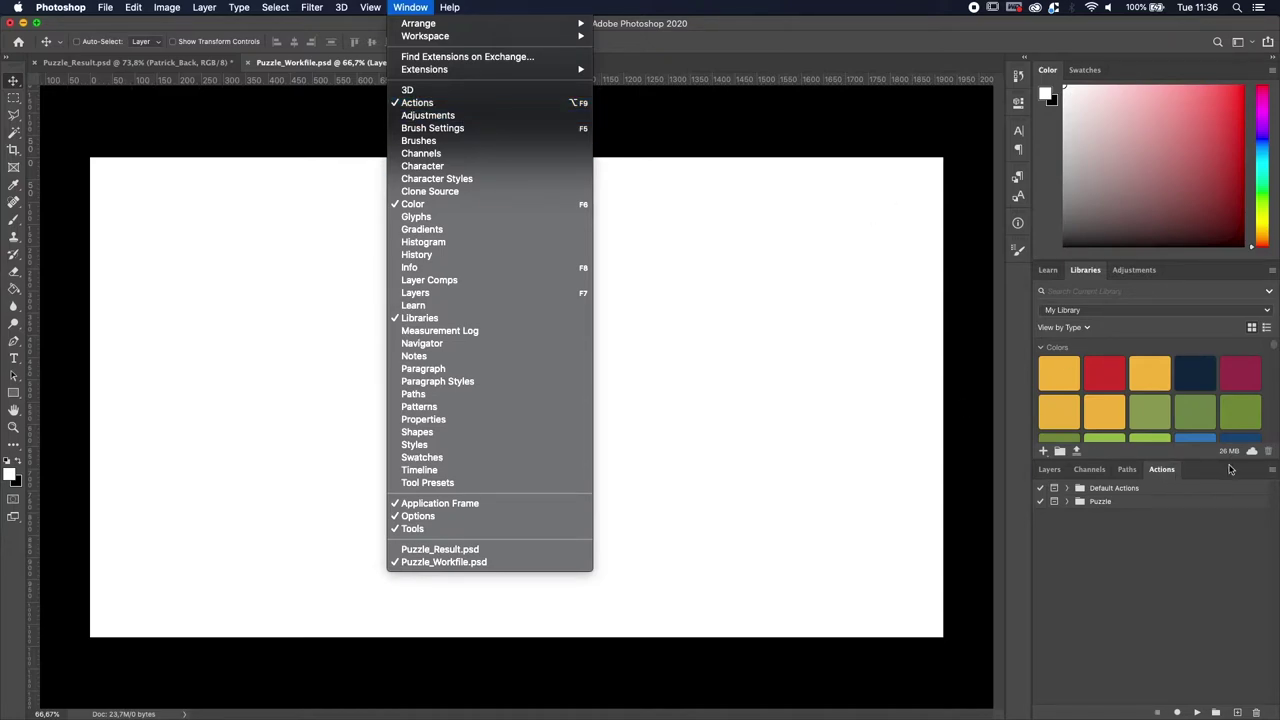
left_click(1175, 476)
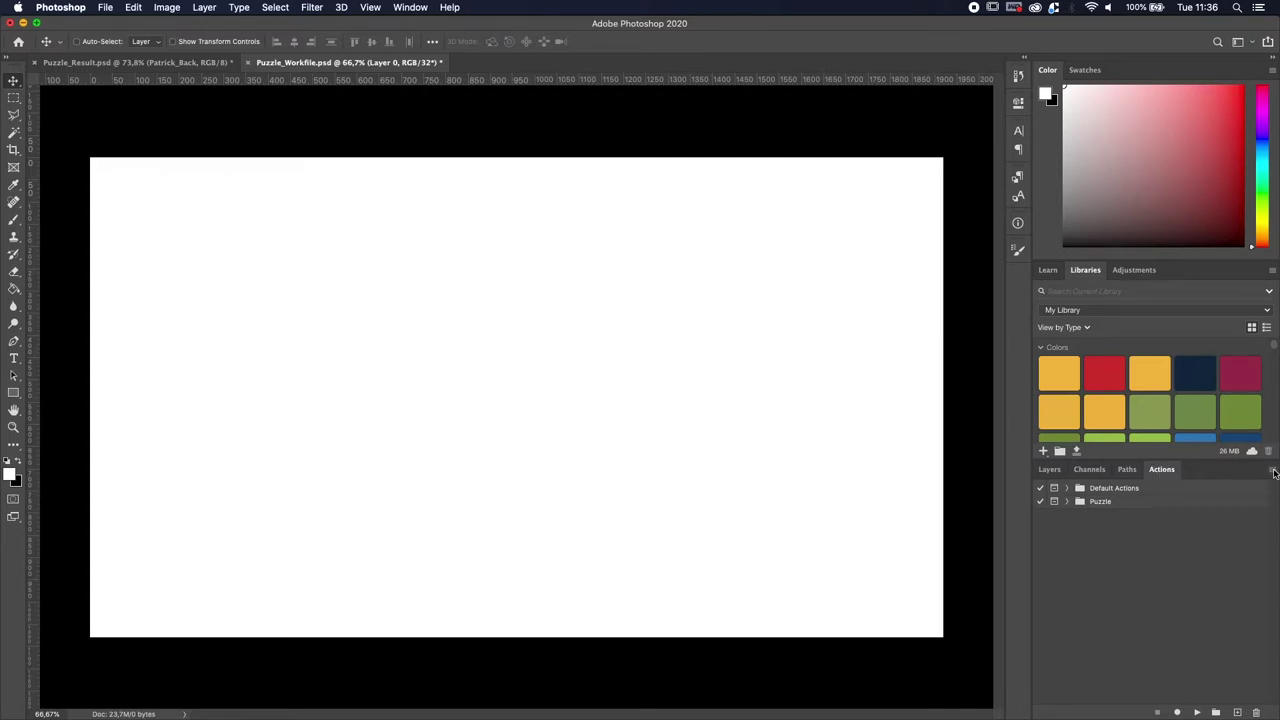
left_click(1273, 472)
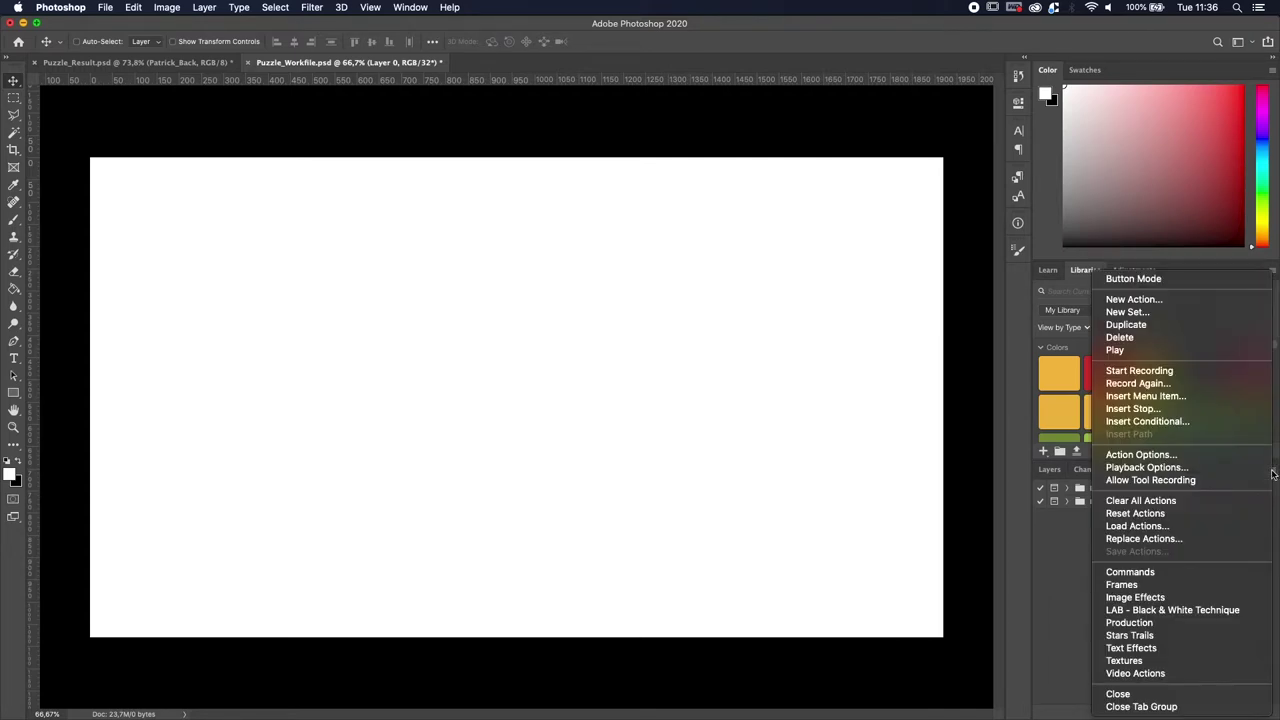
left_click(1176, 525)
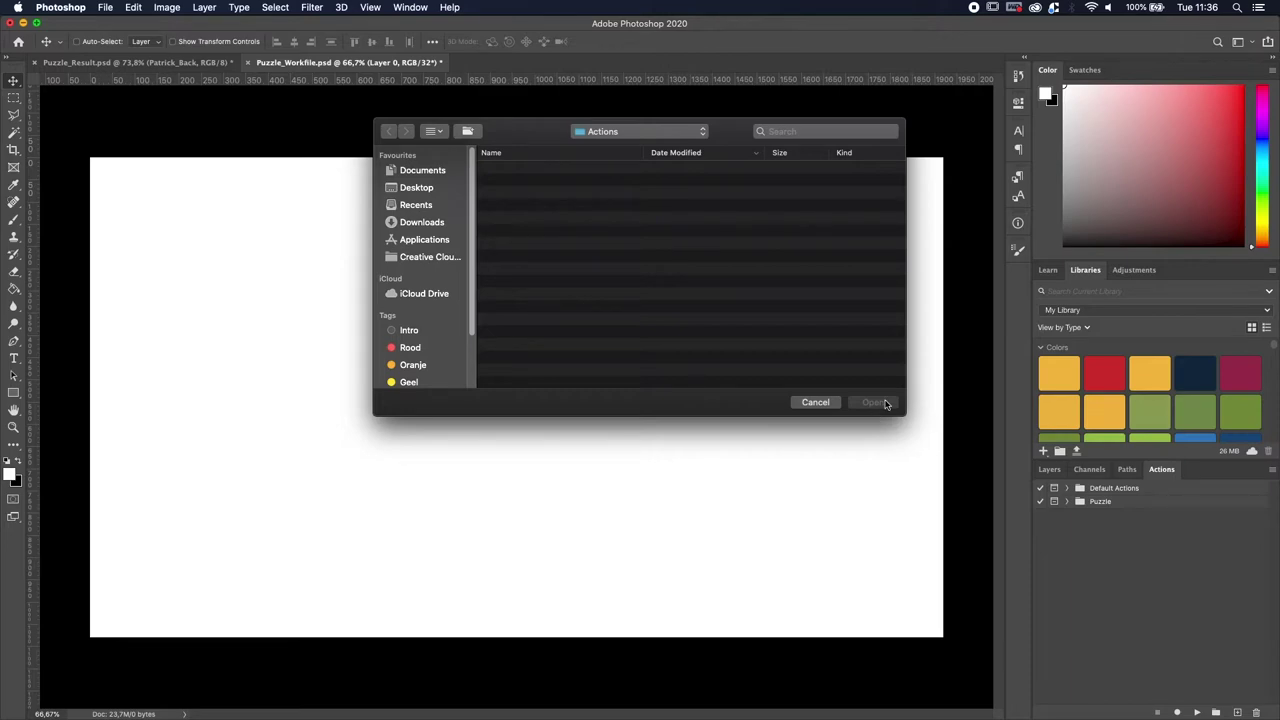
left_click(815, 402)
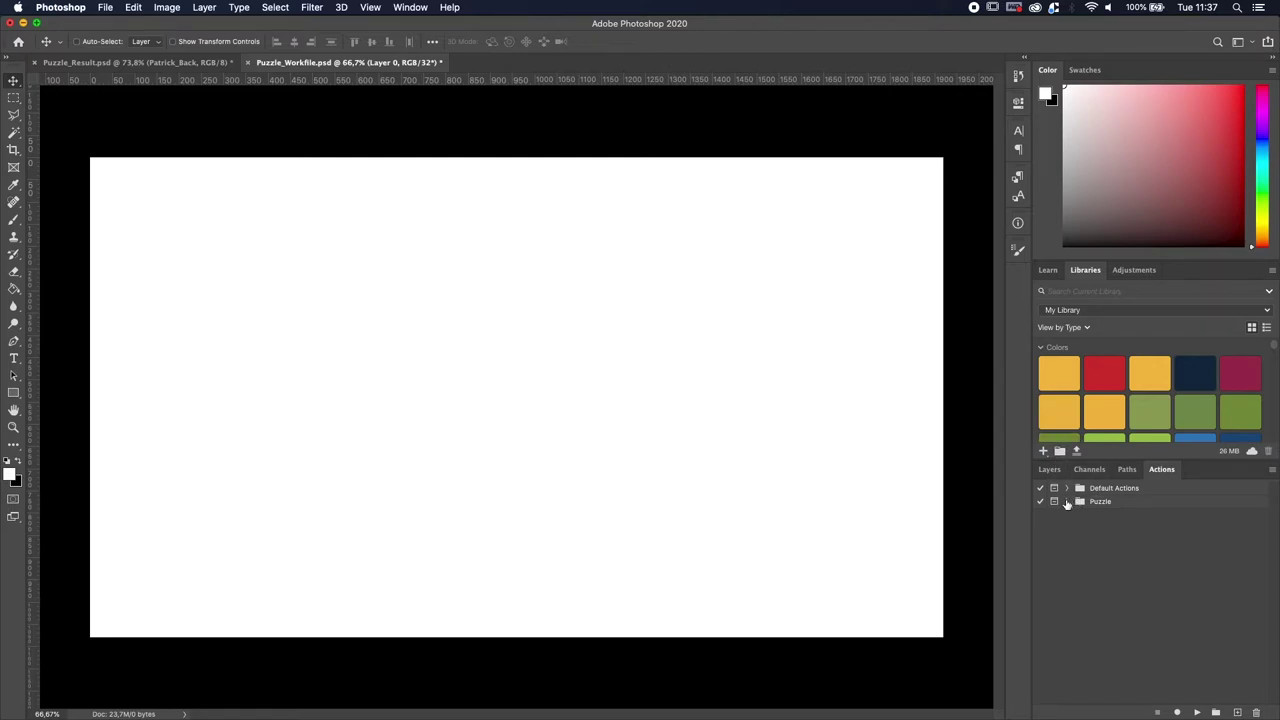
Step: Expand the Puzzle action set and look through its piece-count actions, including the 3:2 aspect ratio group
left_click(1067, 502)
scroll(1149, 600, "down", 5)
scroll(1150, 605, "down", 5)
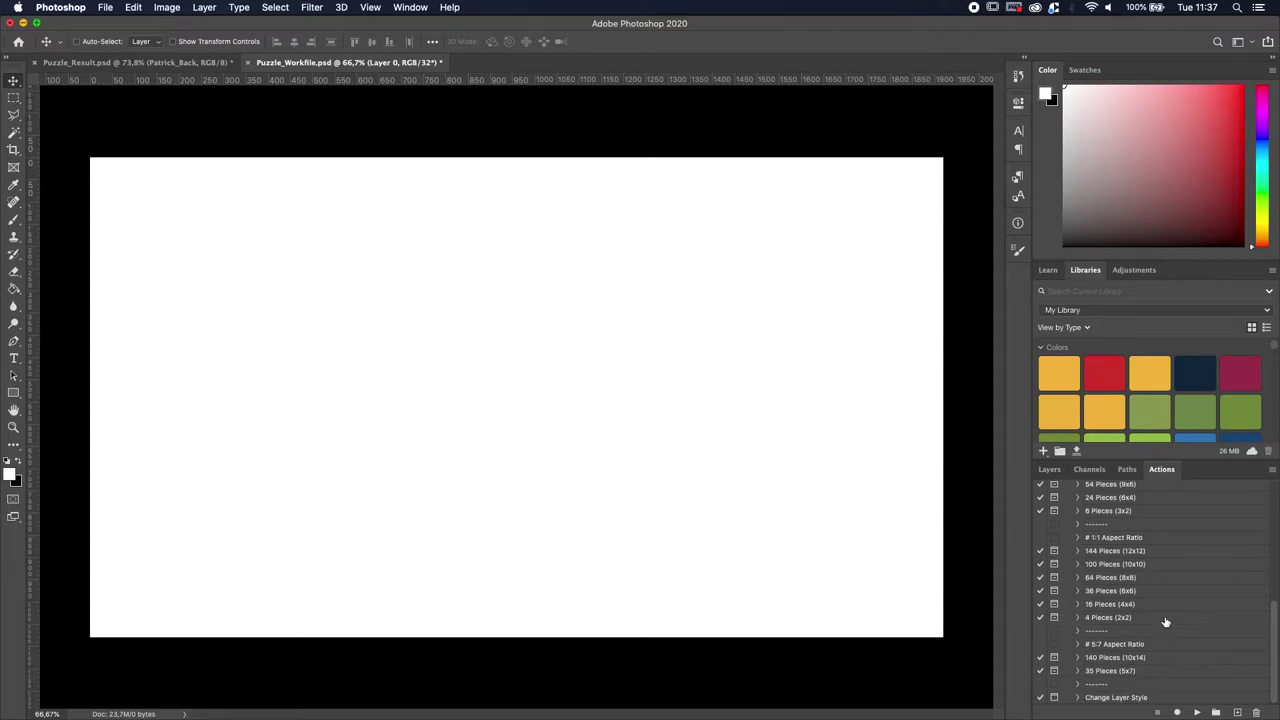
scroll(1170, 610, "up", 3)
scroll(1170, 610, "up", 2)
left_click(1103, 556)
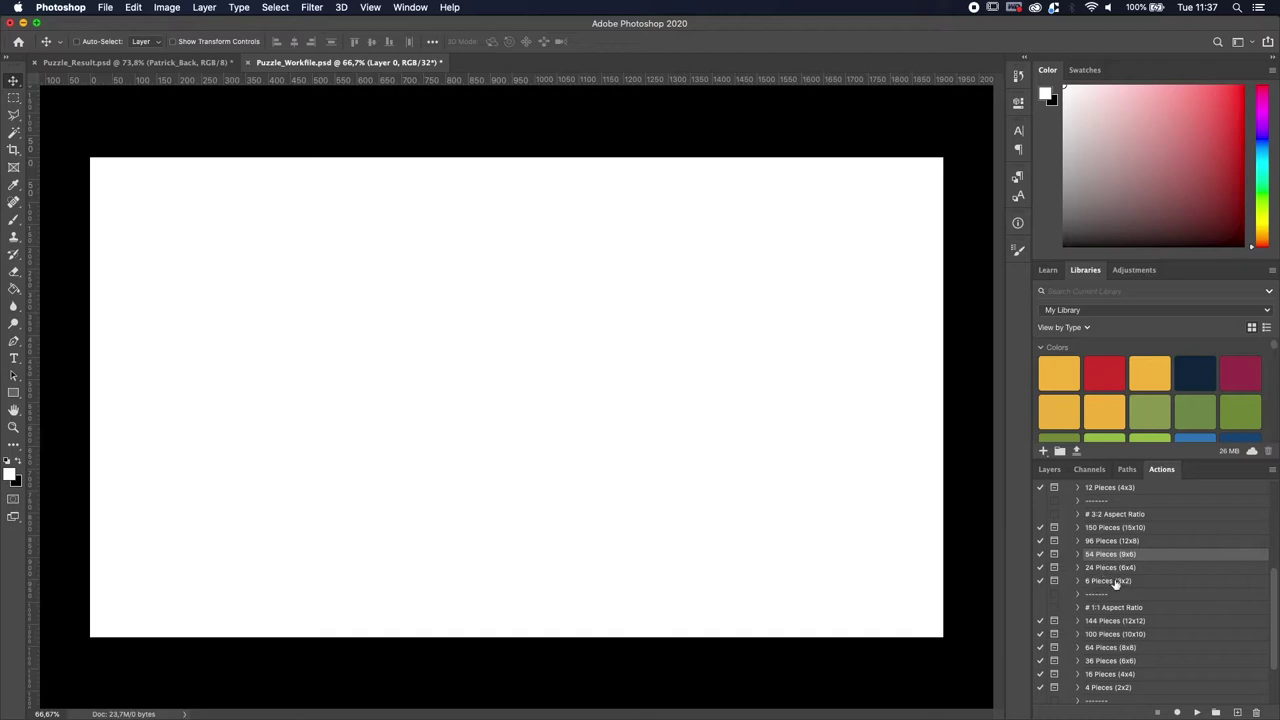
left_click(1105, 516)
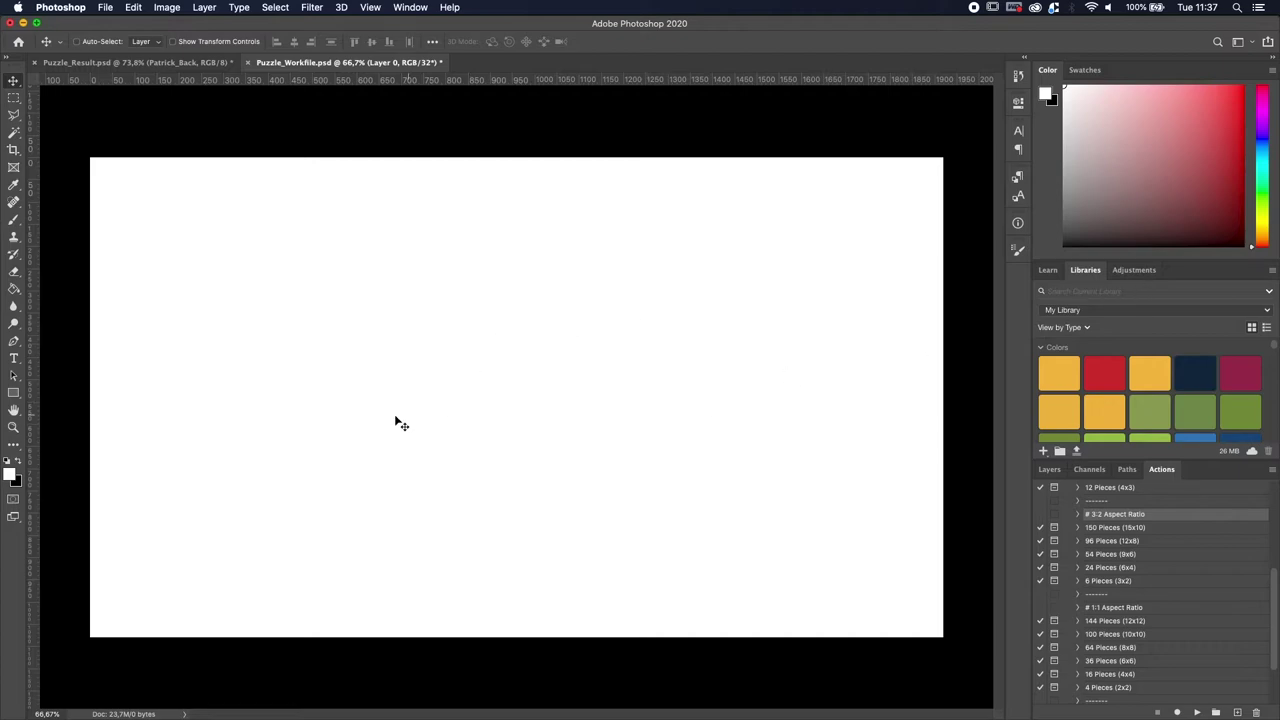
Step: Crop the white canvas to a 3:2 ratio and apply the crop
left_click(1049, 471)
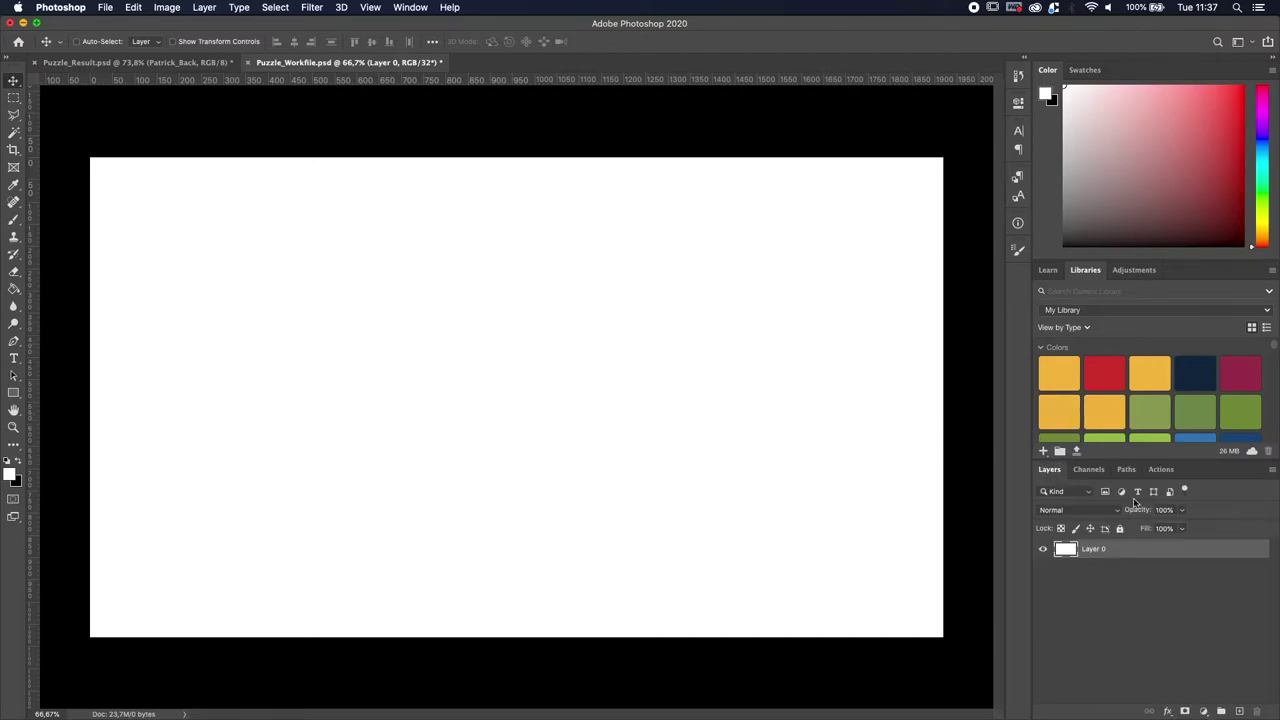
key("c")
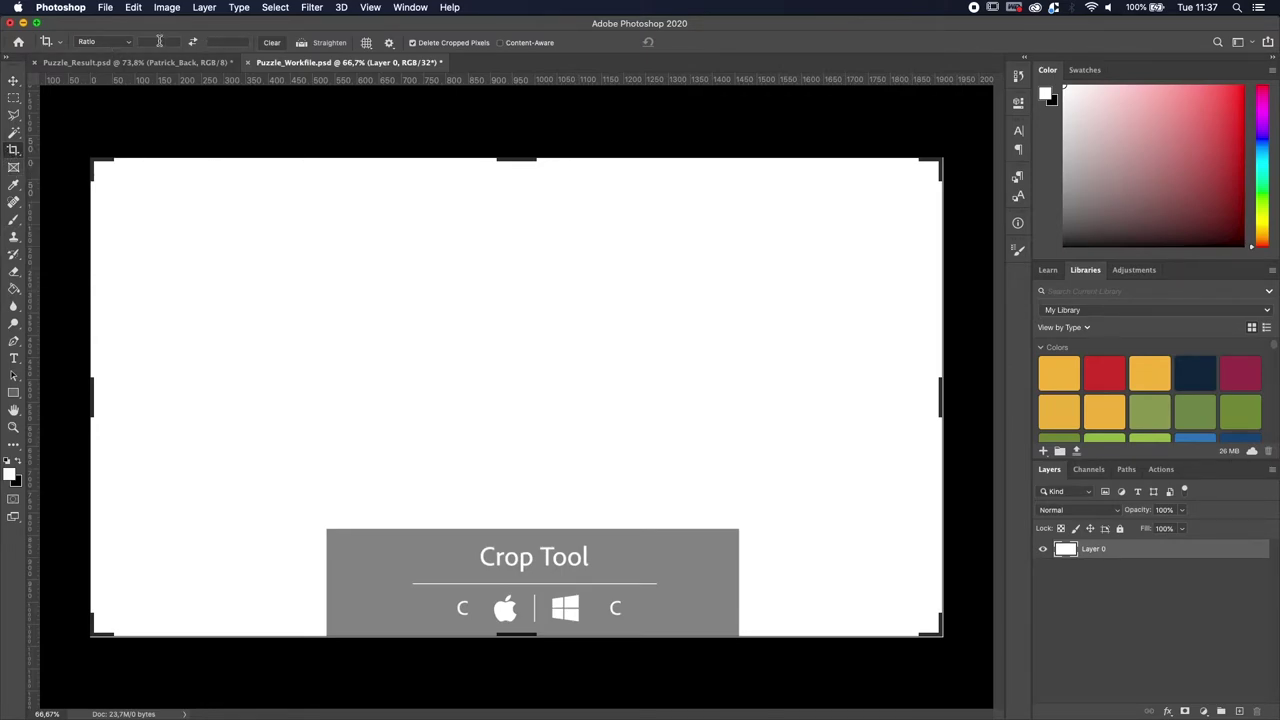
type("3")
key("Tab")
type("2")
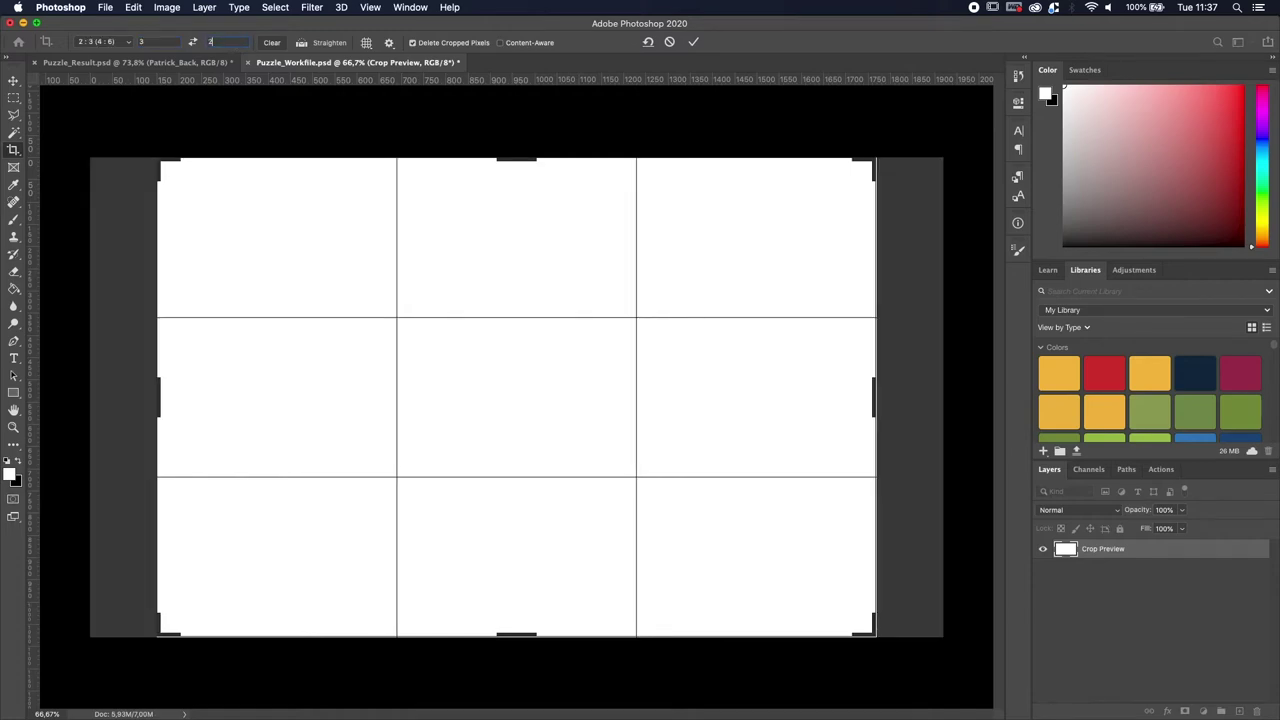
left_click(13, 80)
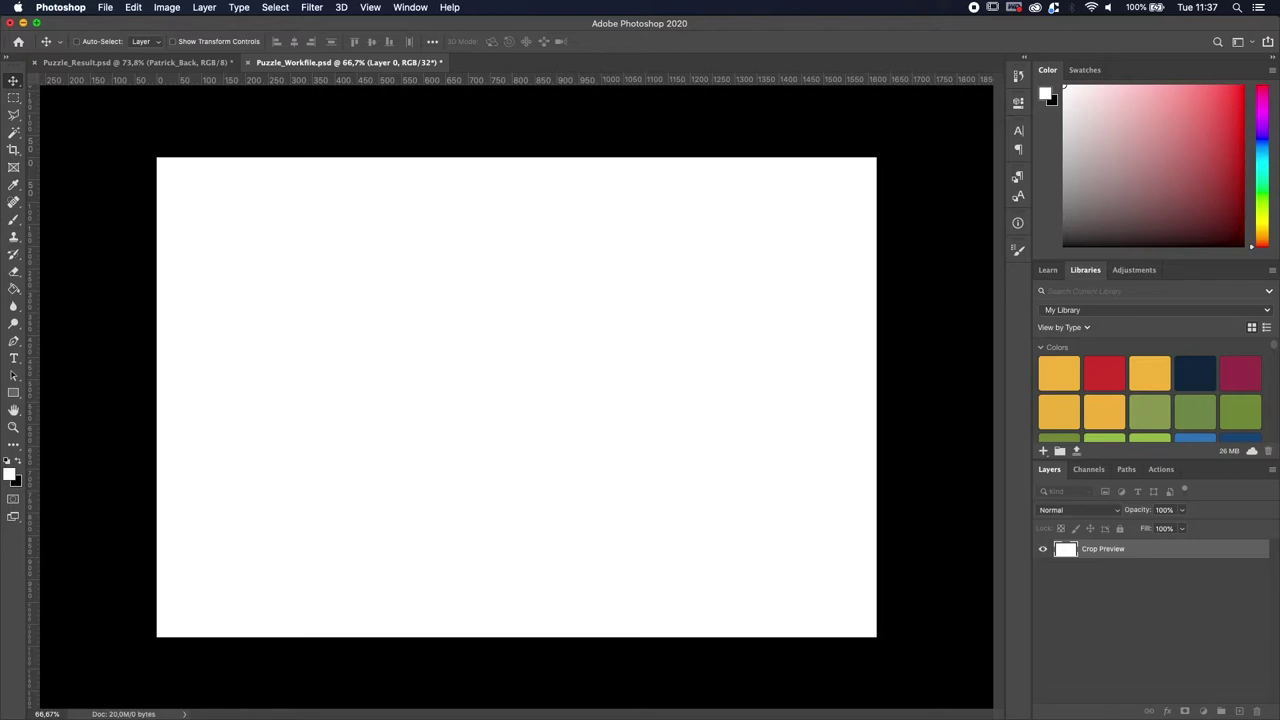
Step: Place My_Wife_Yeah_Right_Bro.jpg from the Images folder on the canvas, scaled to full canvas height and positioned near the middle
key("super+Tab")
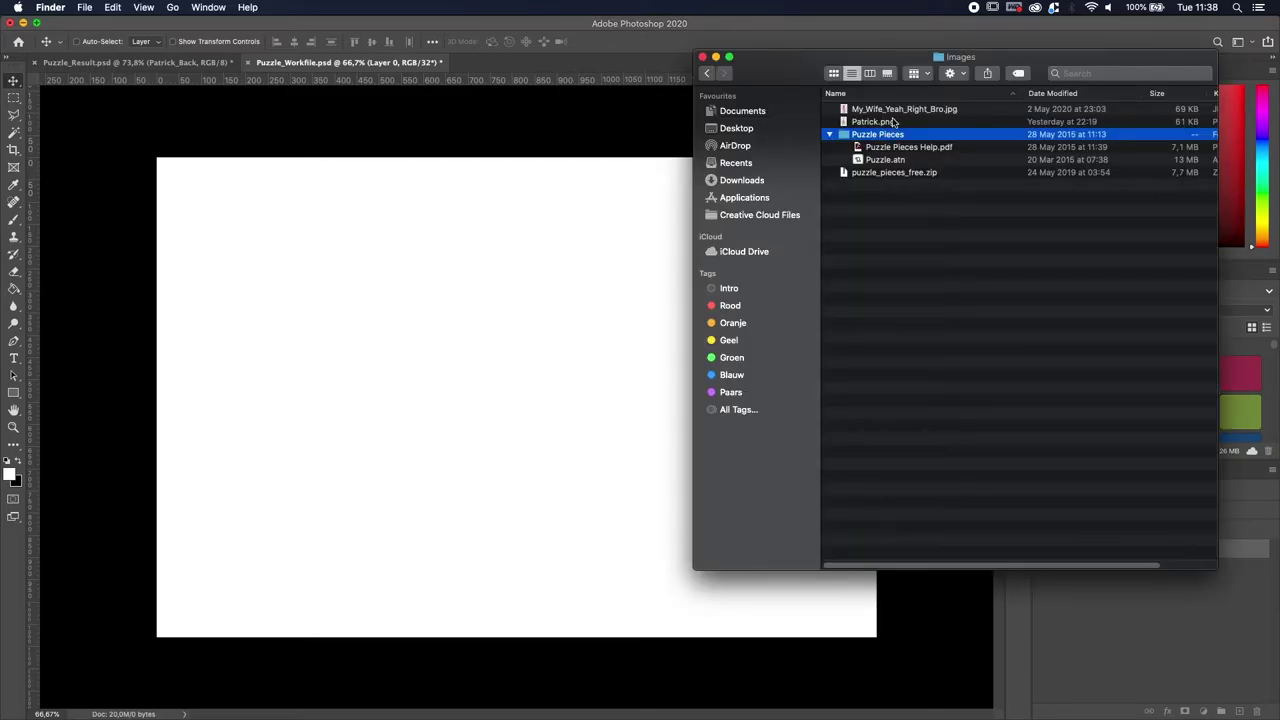
left_click(853, 111)
left_click_drag(853, 112, 500, 296)
left_click_drag(580, 357, 563, 437)
left_click_drag(636, 266, 738, 174)
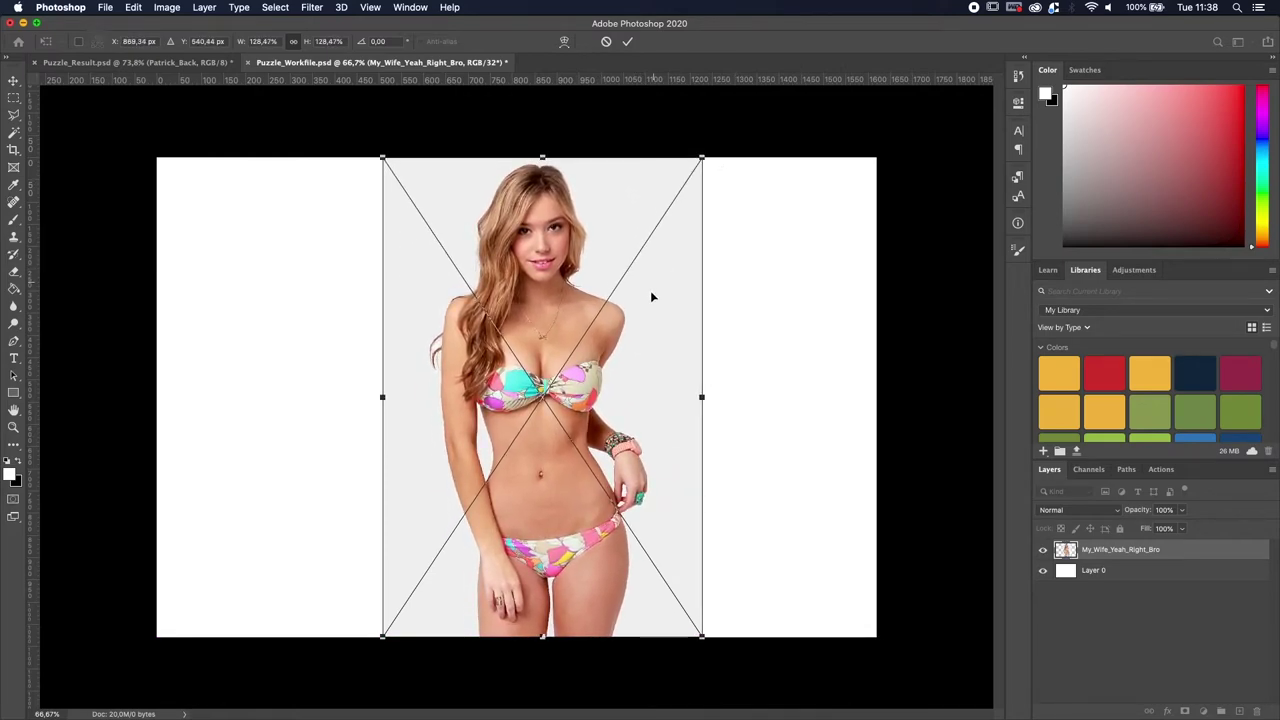
mouse_move(647, 323)
left_mouse_down()
mouse_move(629, 317)
mouse_move(646, 311)
mouse_move(629, 316)
left_mouse_up()
key("Return")
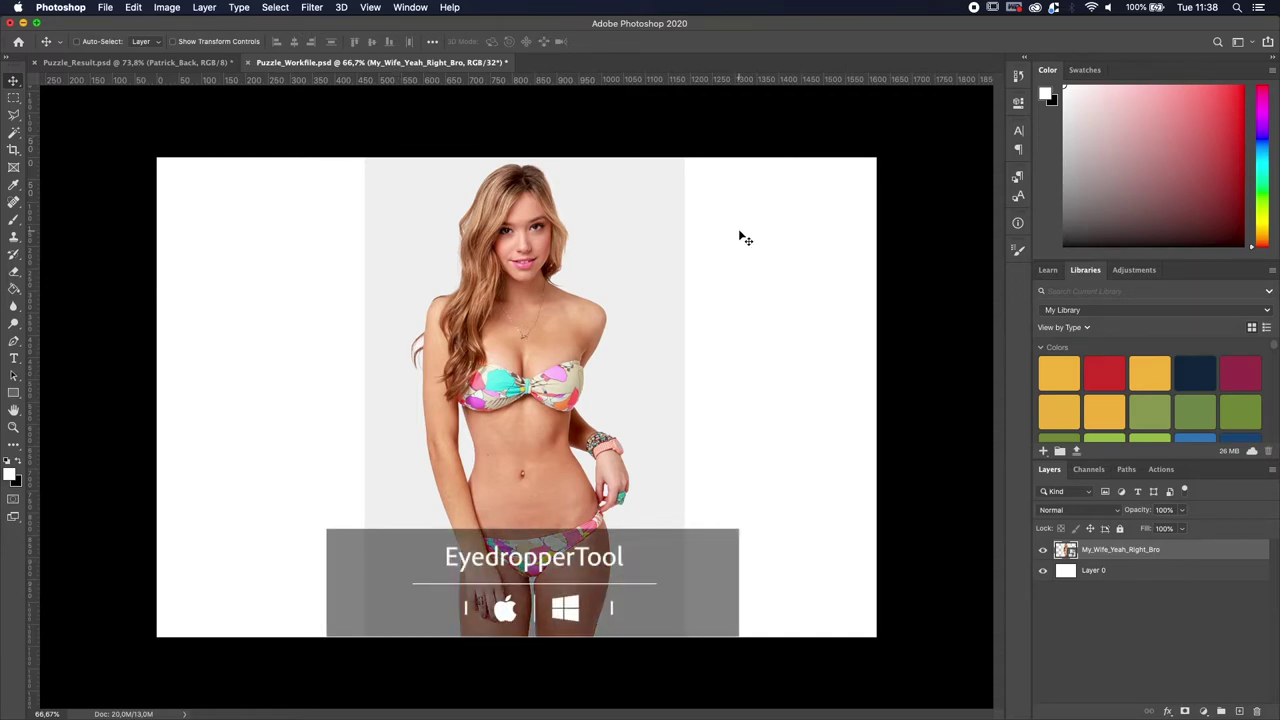
Step: Sample the photo's light grey backdrop colour and fill Layer 0 with it as the background colour
key("i")
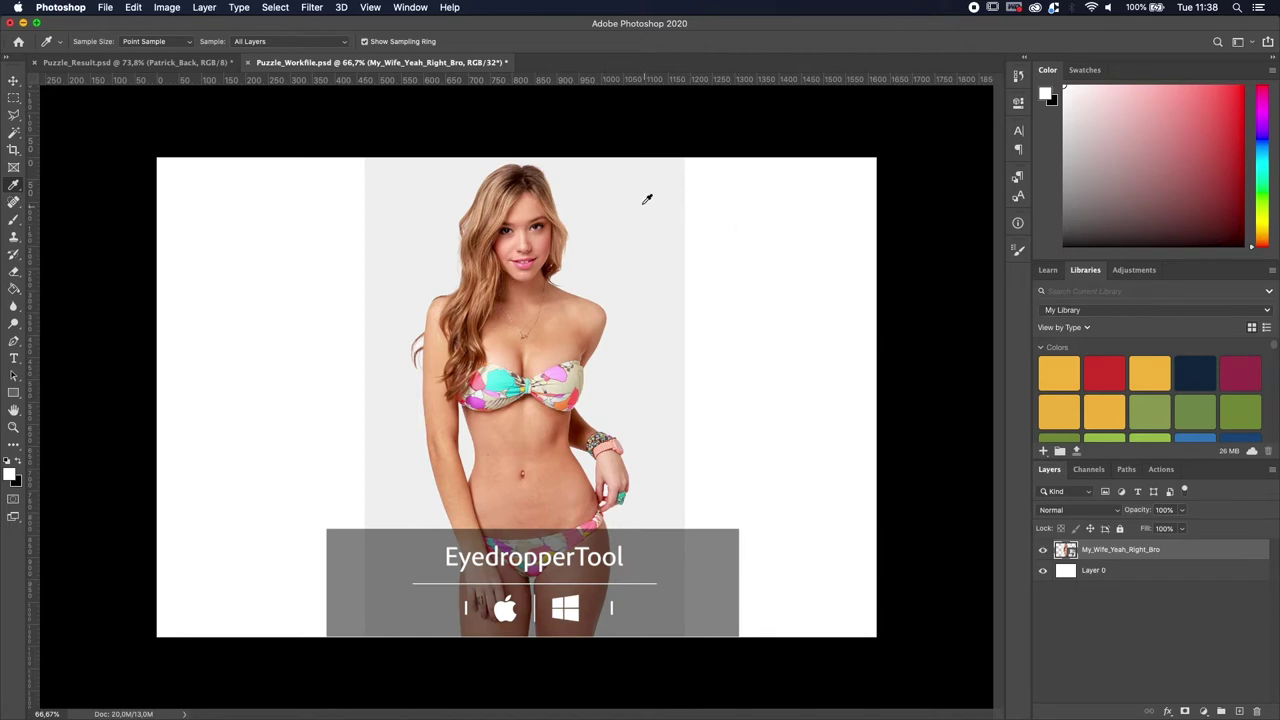
left_click(651, 235)
left_click(1080, 571)
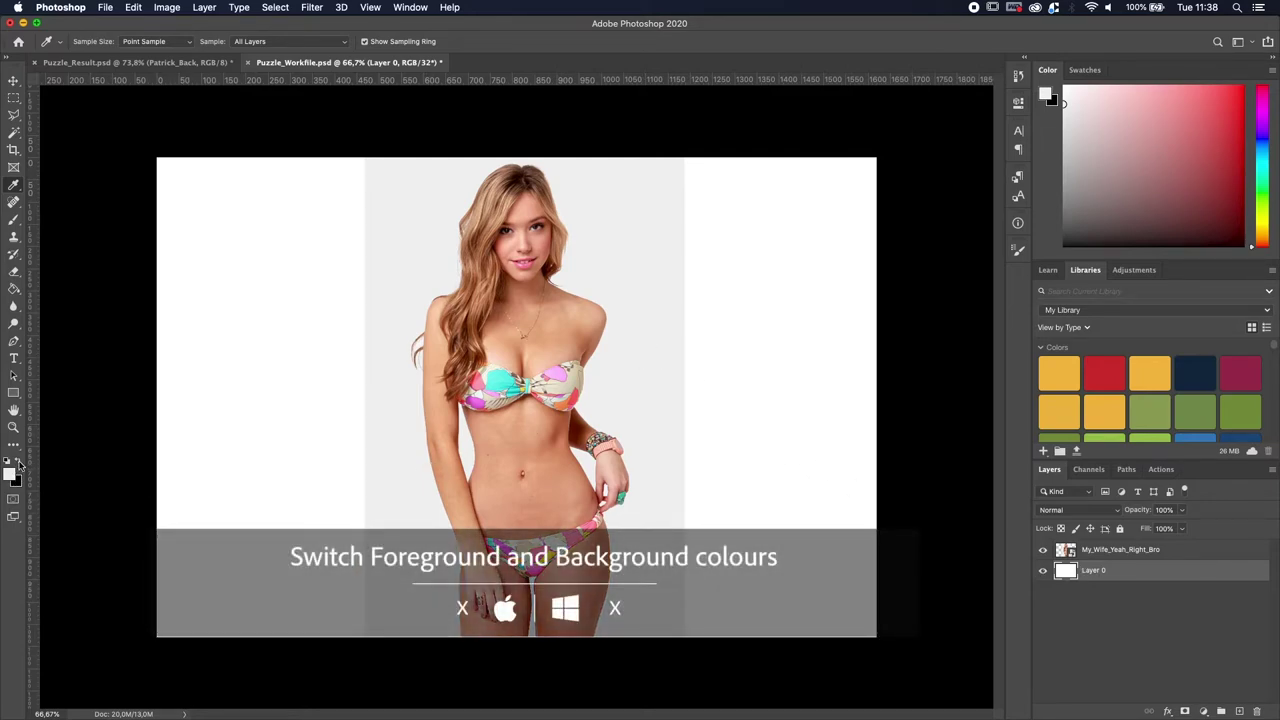
key("x")
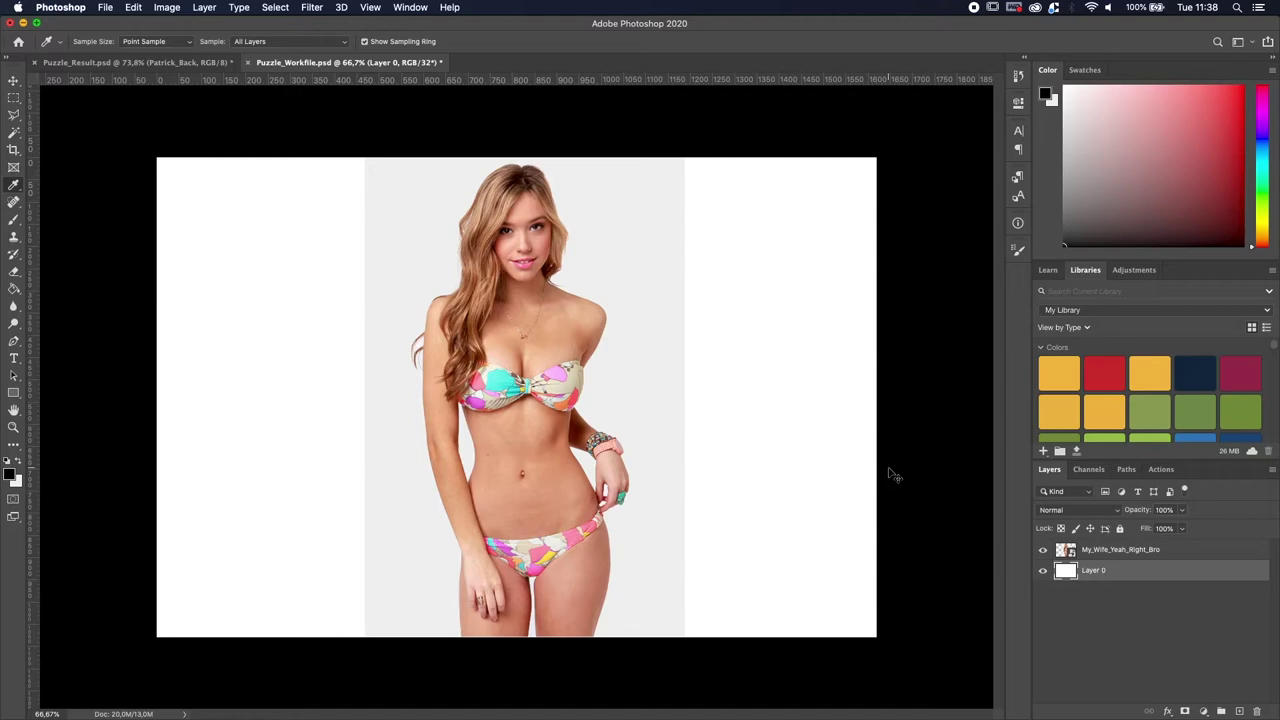
key("super+BackSpace")
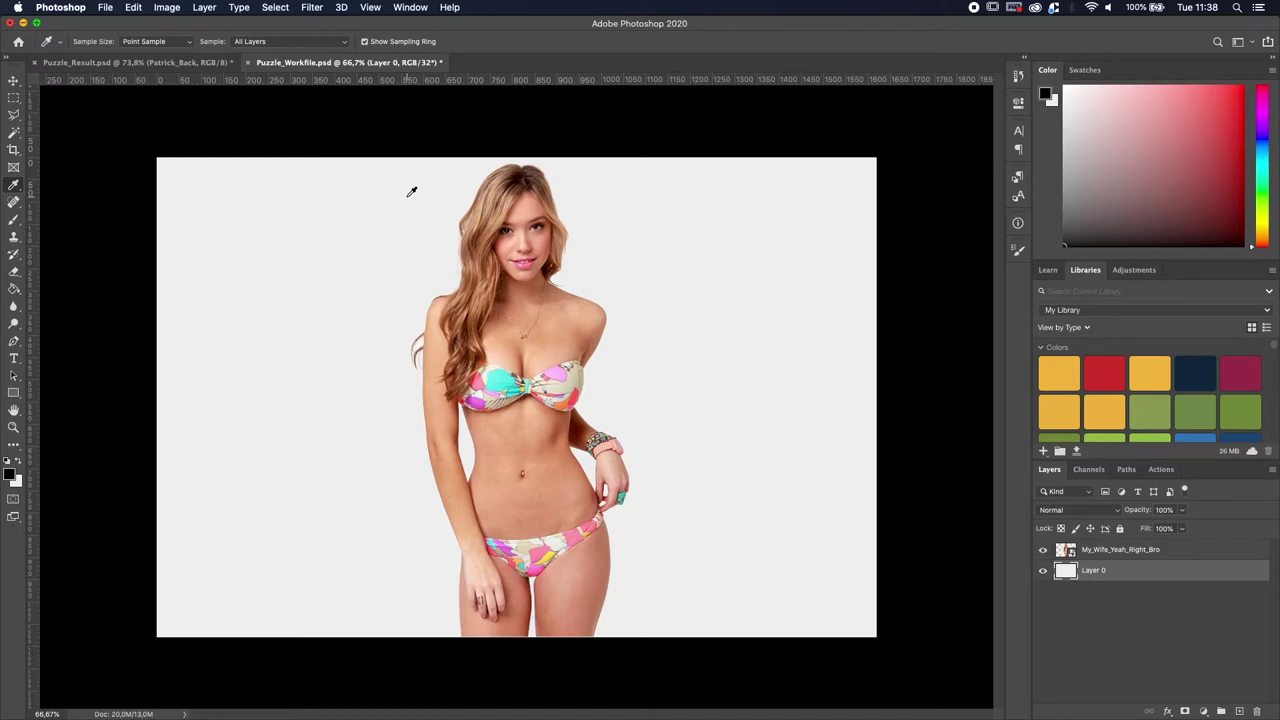
Step: Run the 54 Pieces (9x6) puzzle action and continue to its bevel and drop shadow adjustment
left_click(1160, 469)
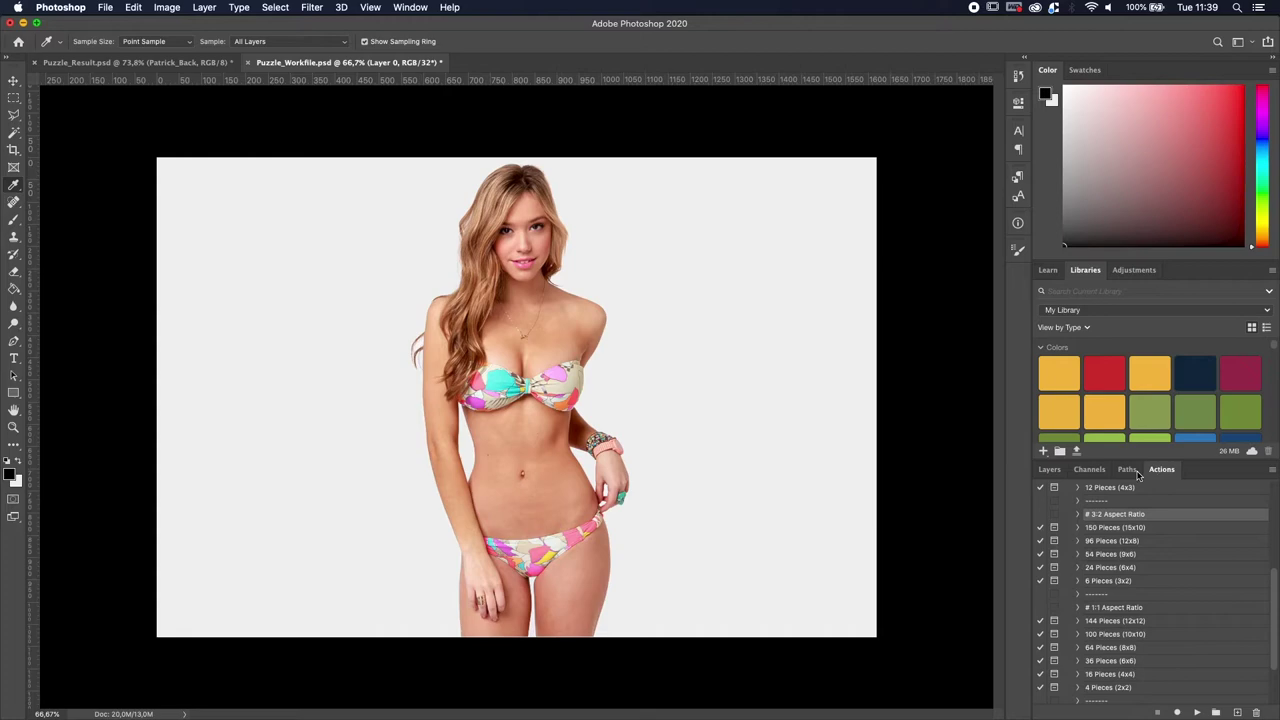
left_click(1101, 555)
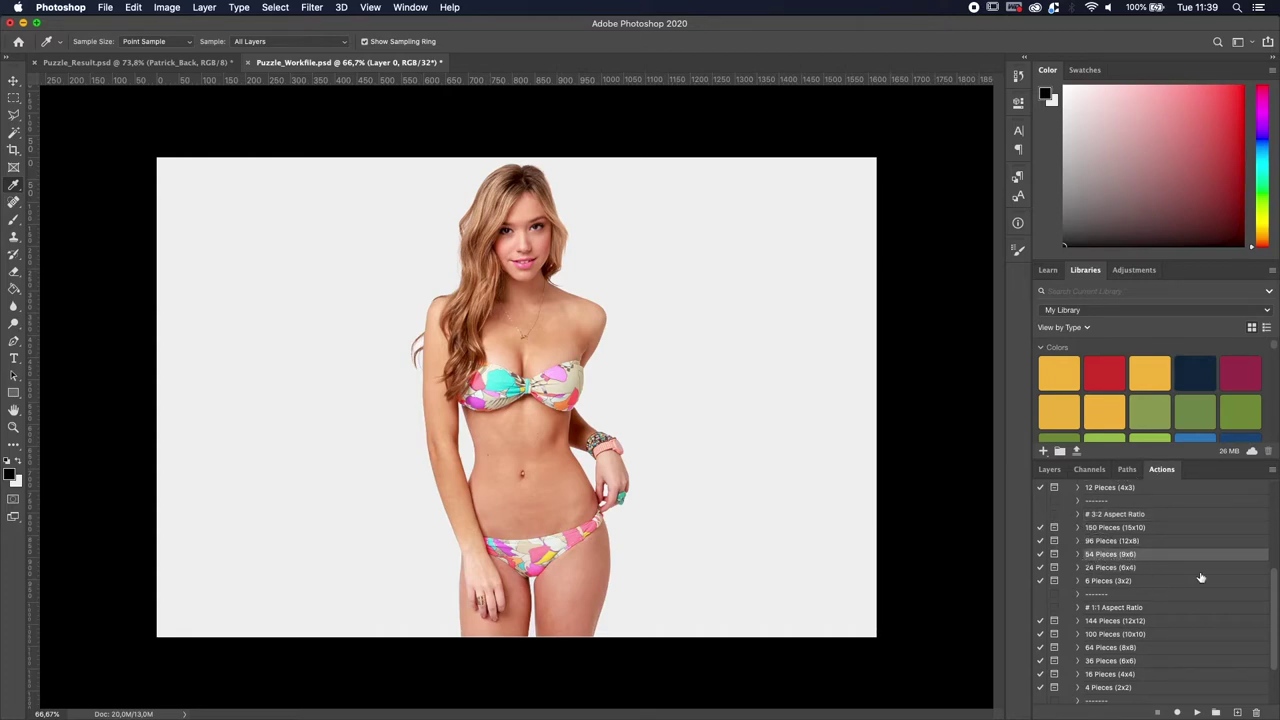
left_click(1199, 713)
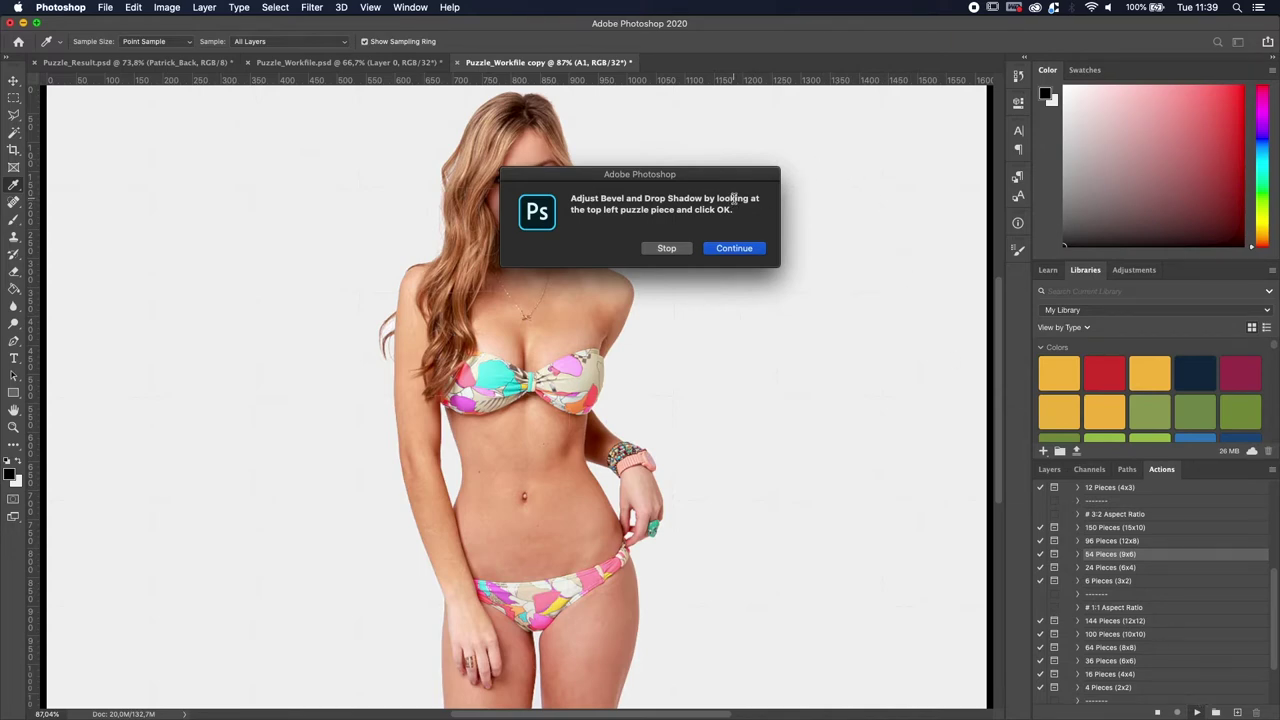
left_click(731, 249)
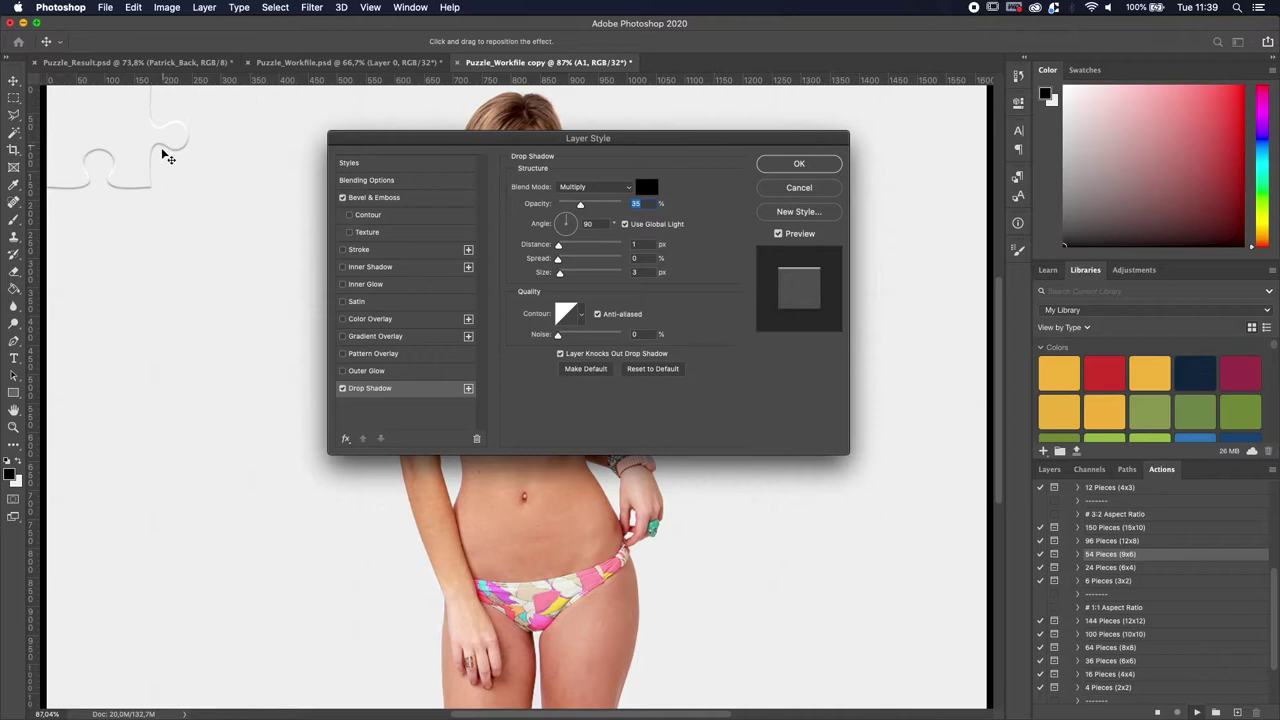
Step: Raise the puzzle piece's Drop Shadow opacity slightly and set the shadow size to 2 px
scroll(168, 150, "up", 3)
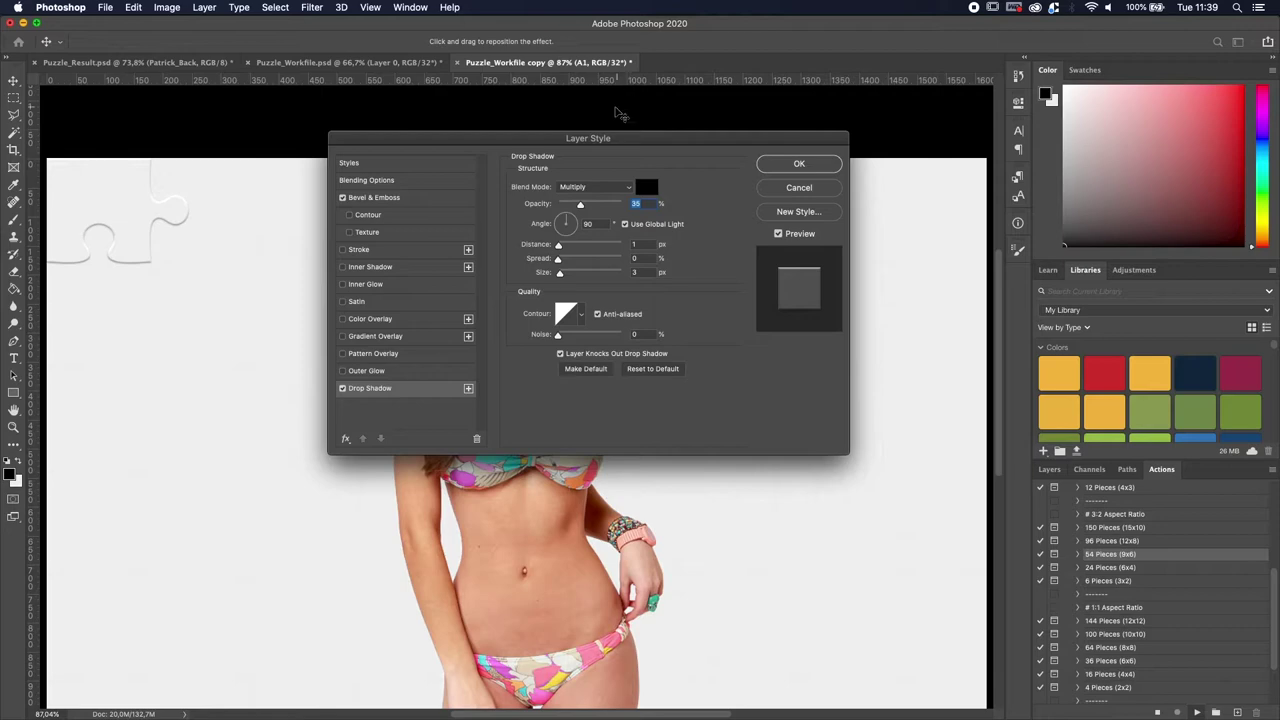
left_click_drag(579, 207, 582, 206)
double_click(650, 272)
type("2")
Step: Reduce the Bevel & Emboss size by 1 px and apply the layer style to the puzzle pieces
left_click(371, 199)
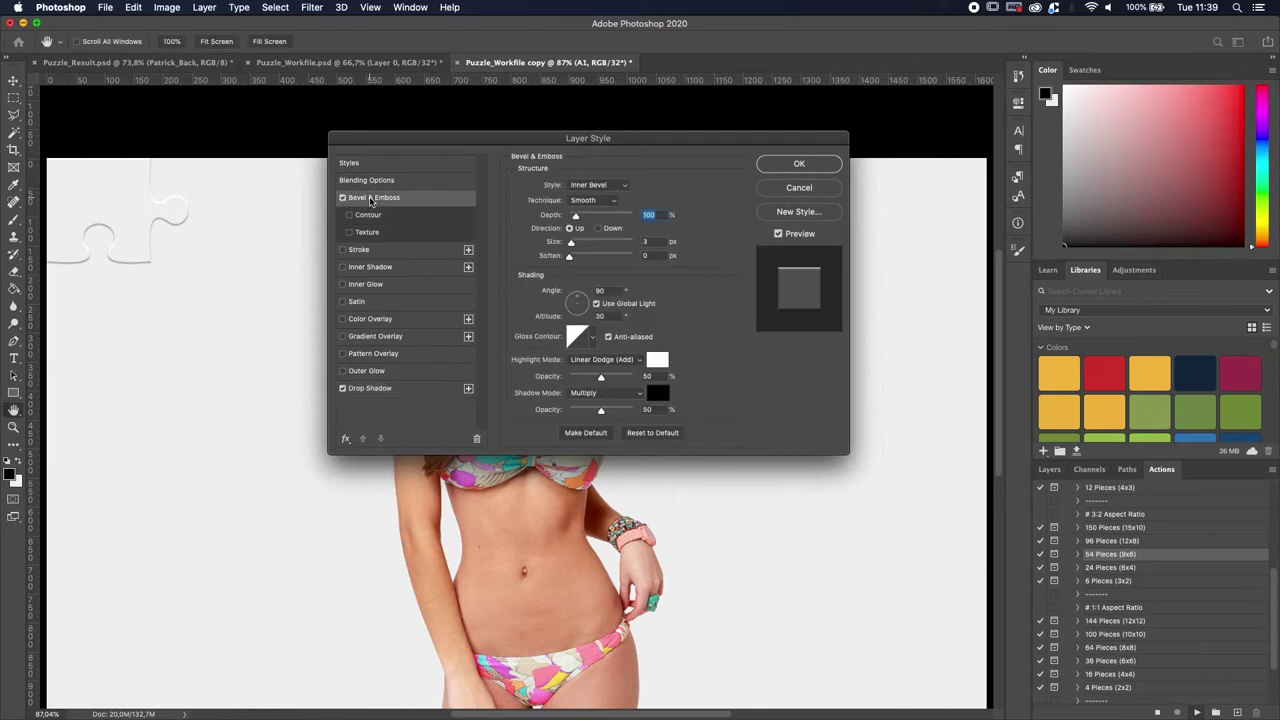
left_click(655, 241)
key("Down")
left_click(800, 168)
Step: Check the cut puzzle pieces across the whole image and switch to the Move tool
scroll(728, 320, "right", 2)
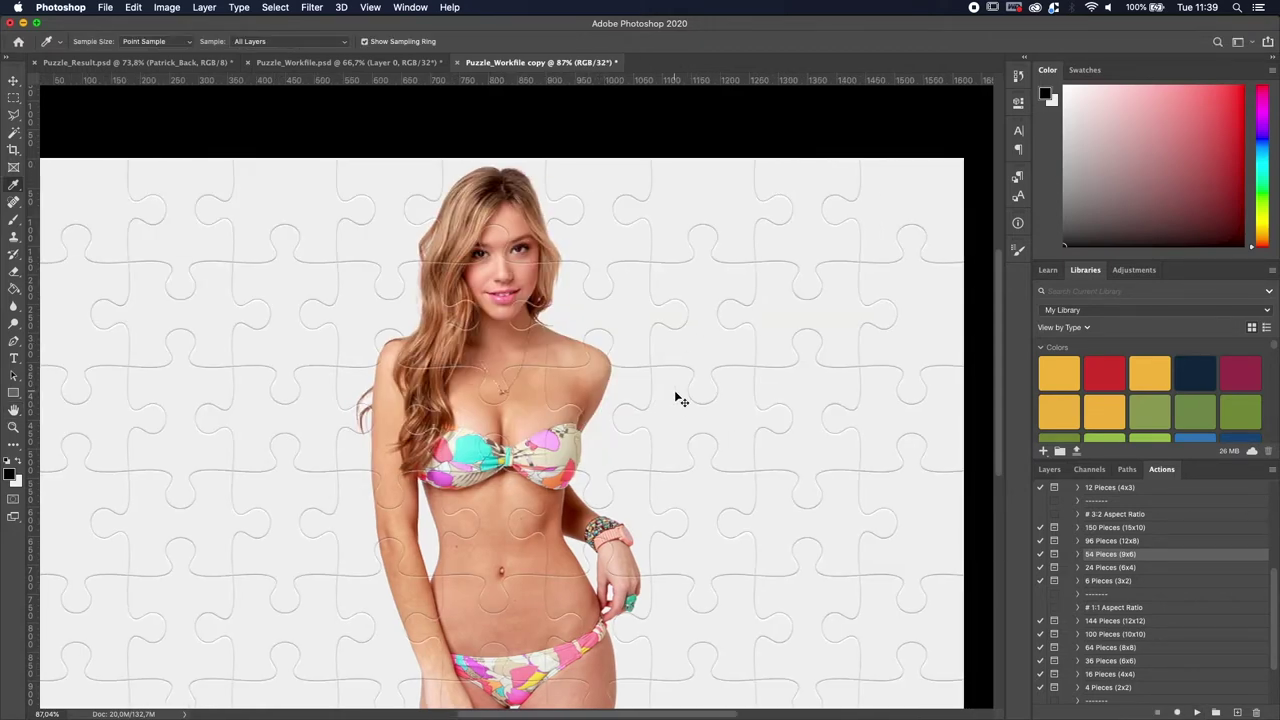
scroll(550, 390, "up", 1)
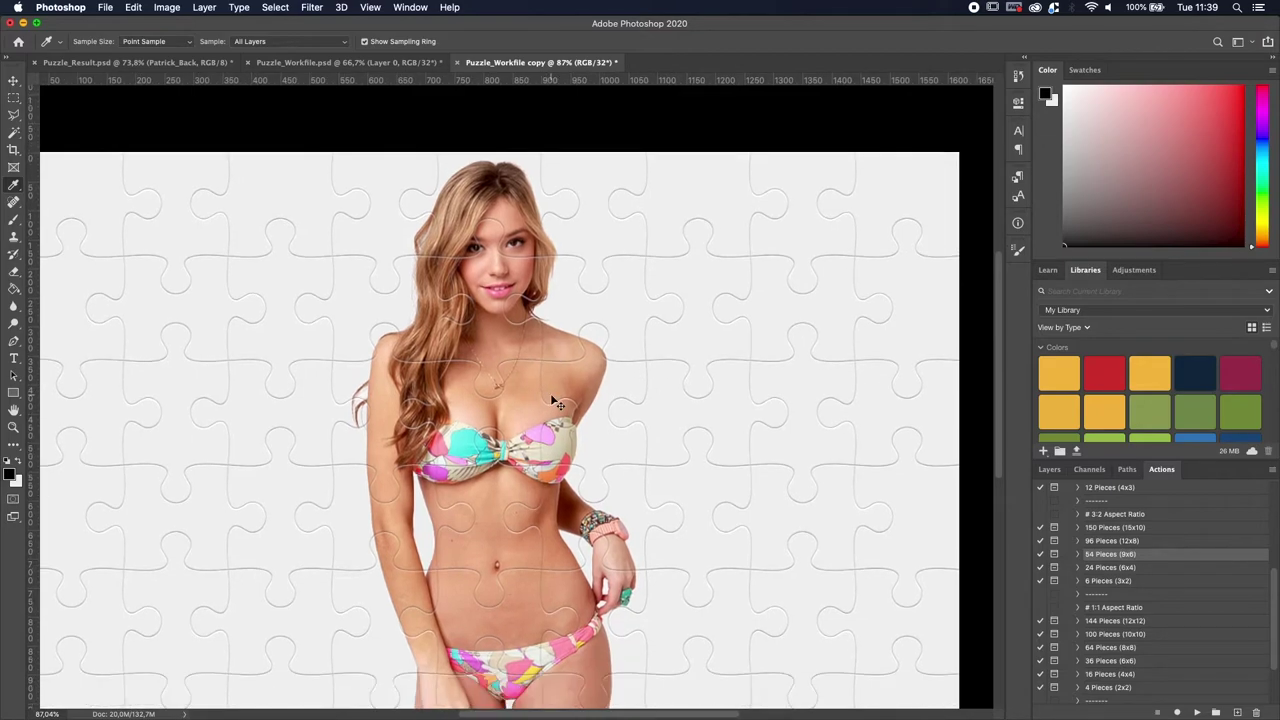
scroll(556, 390, "down", 2)
left_click(13, 80)
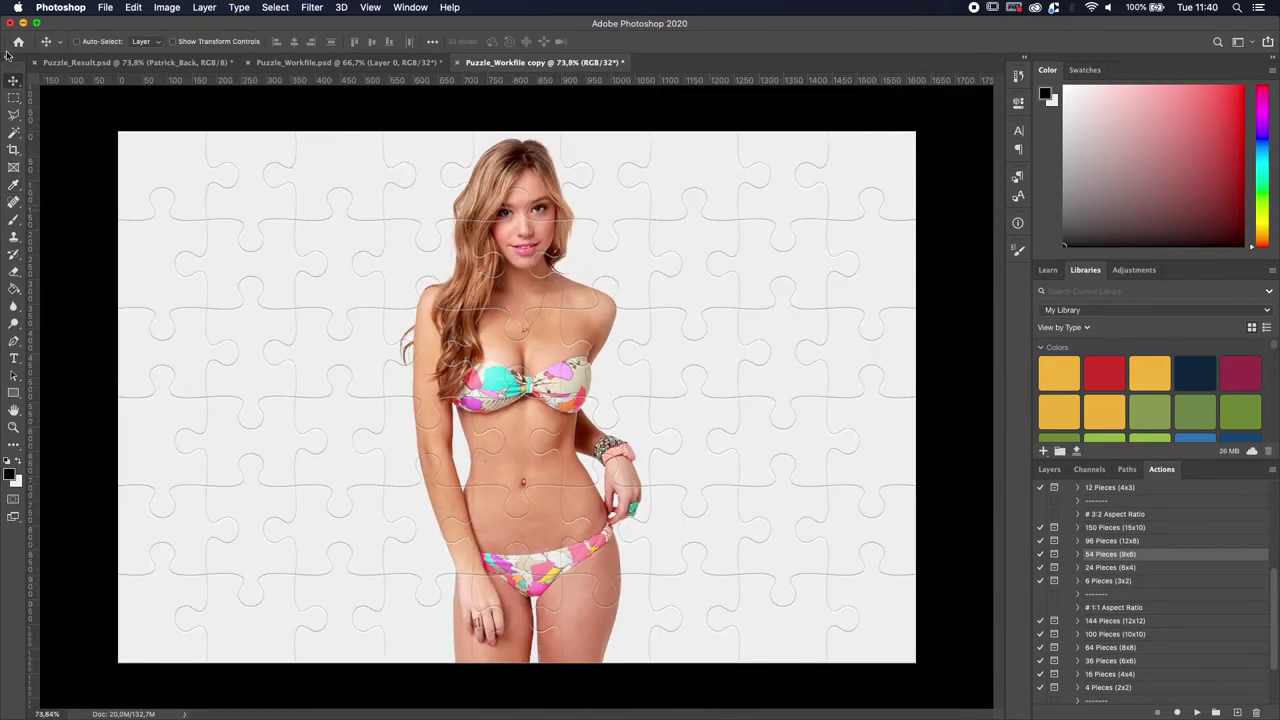
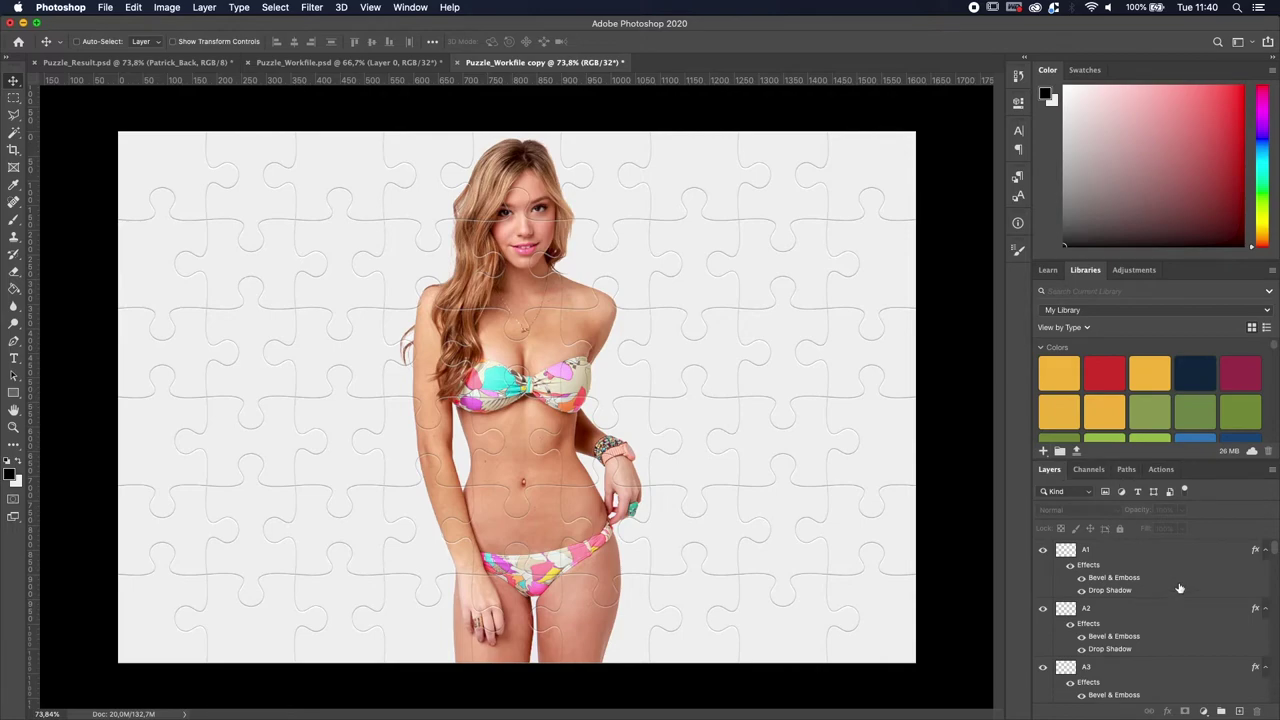
Step: Group all the puzzle piece layers from A1 to F9
mouse_move(1274, 549)
left_mouse_down()
mouse_move(1273, 713)
mouse_move(1273, 560)
left_mouse_up()
left_click(1113, 553)
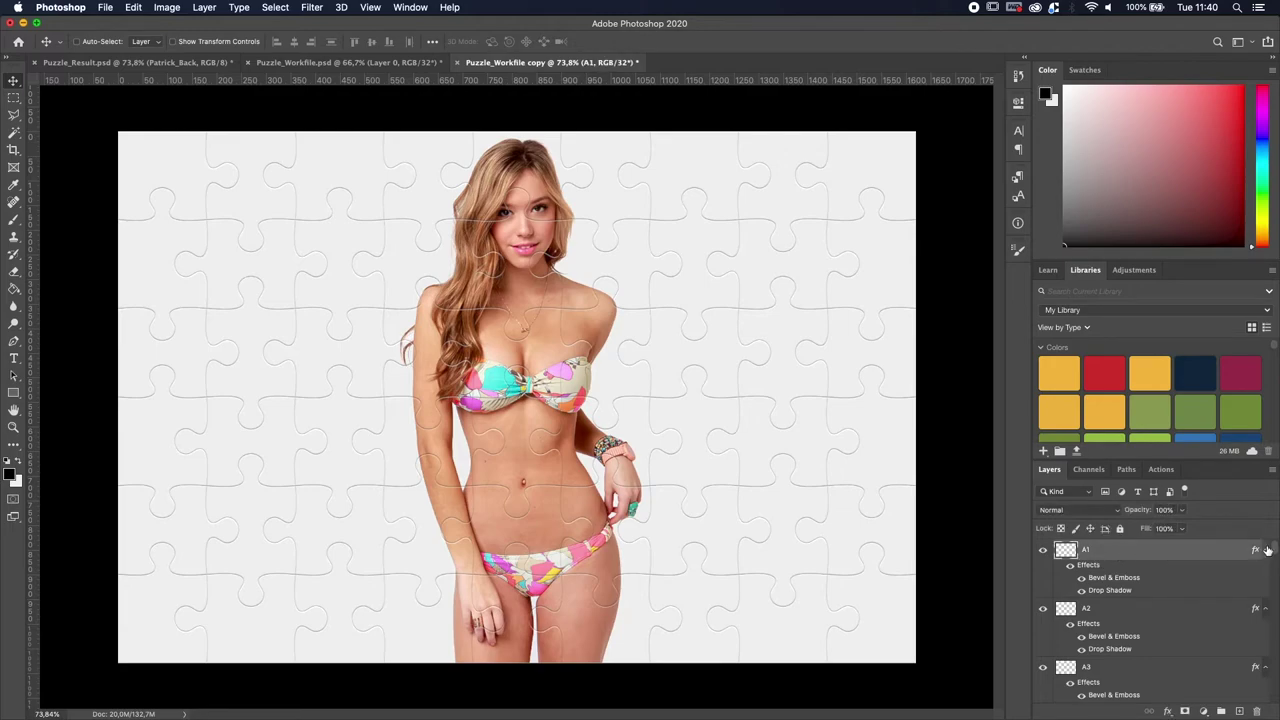
left_click_drag(1270, 549, 1273, 713)
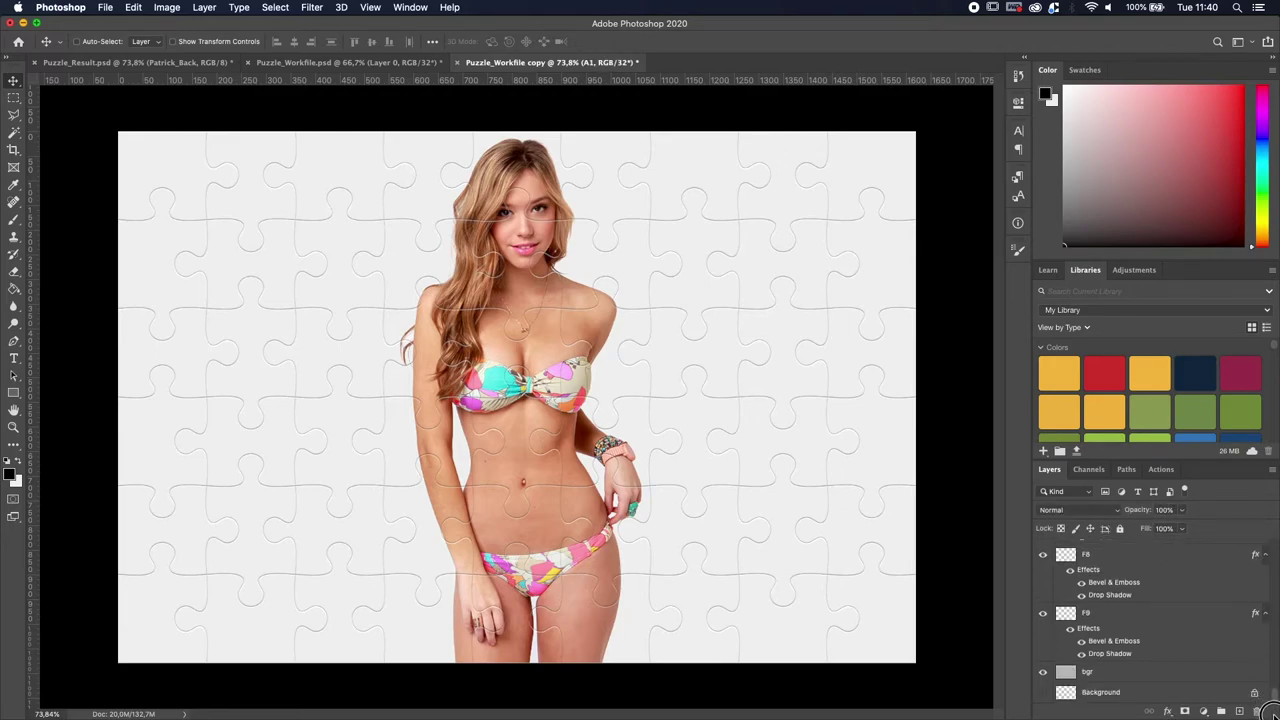
left_click(1092, 618, "shift")
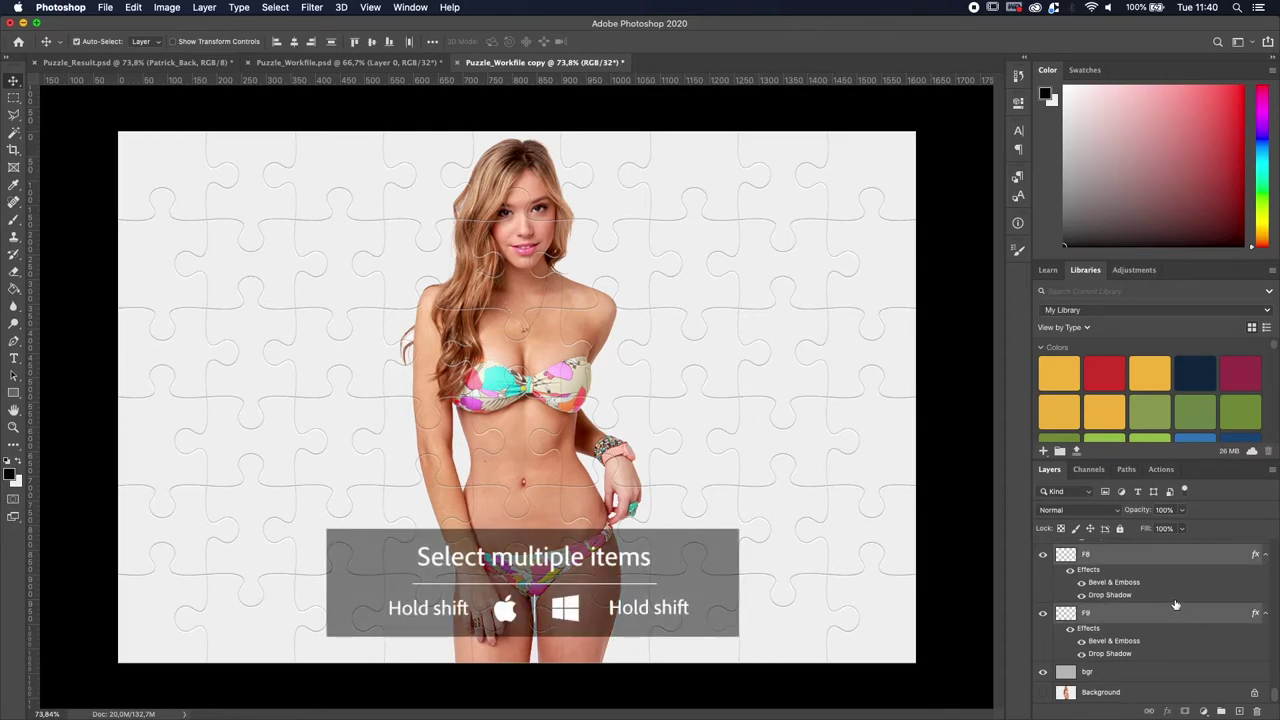
key("super+g")
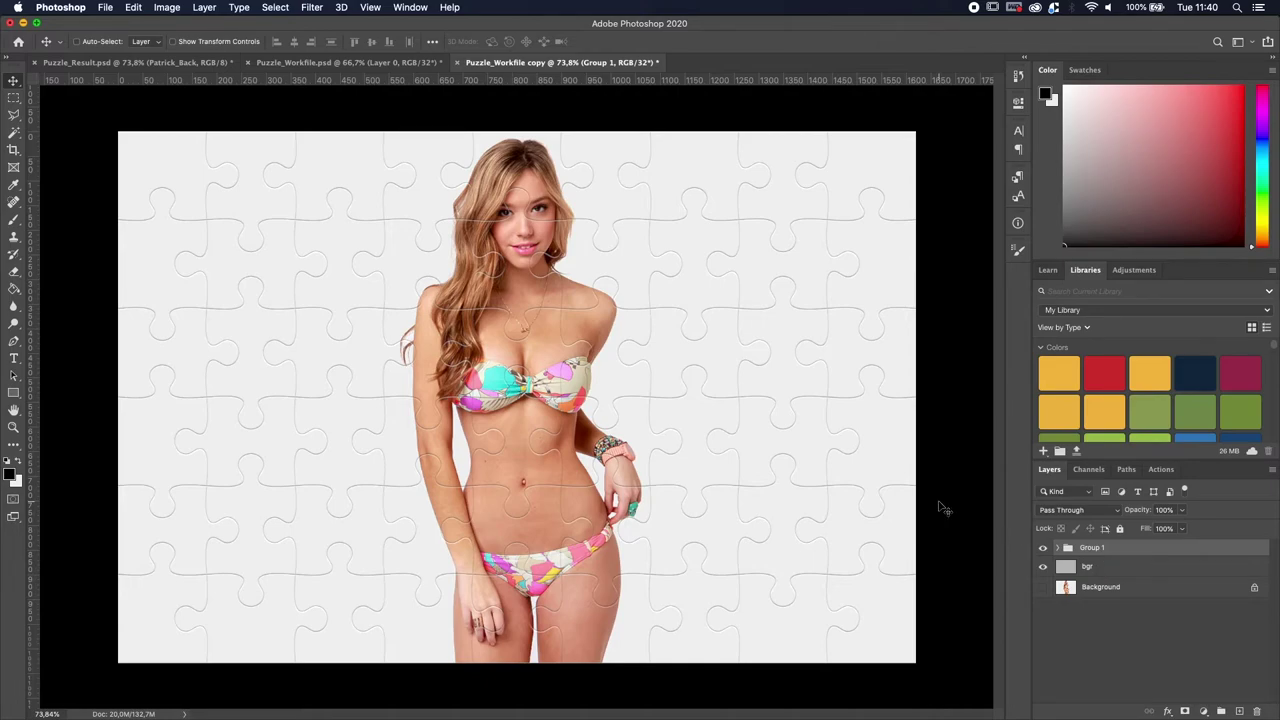
Step: Try moving the single puzzle piece D5 out of the figure's midriff, and undo the move
key("v")
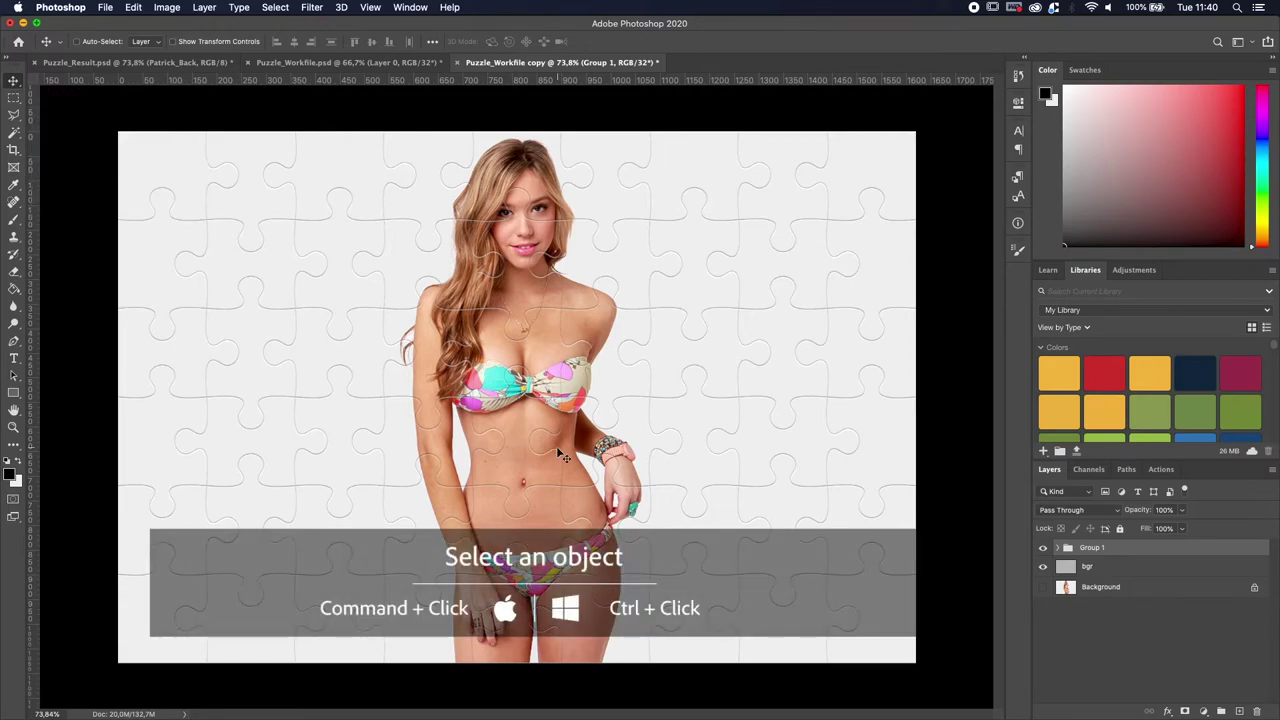
key("super")
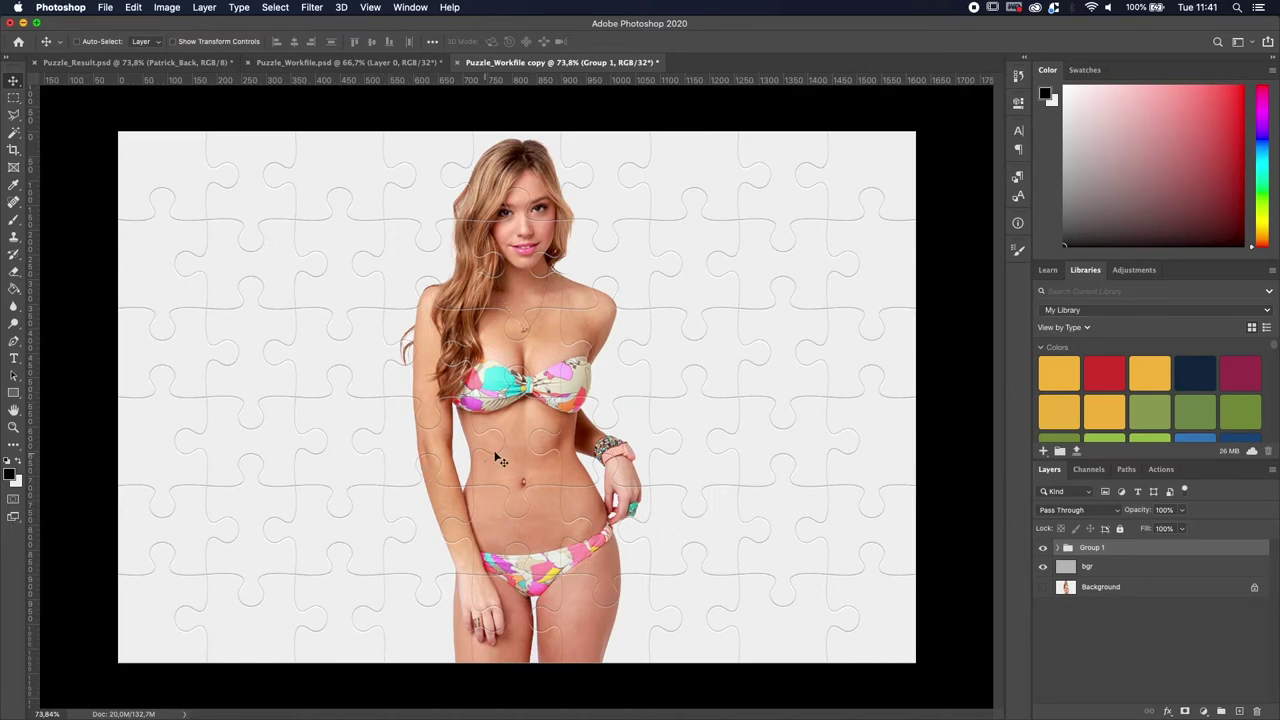
left_click_drag(566, 365, 697, 503)
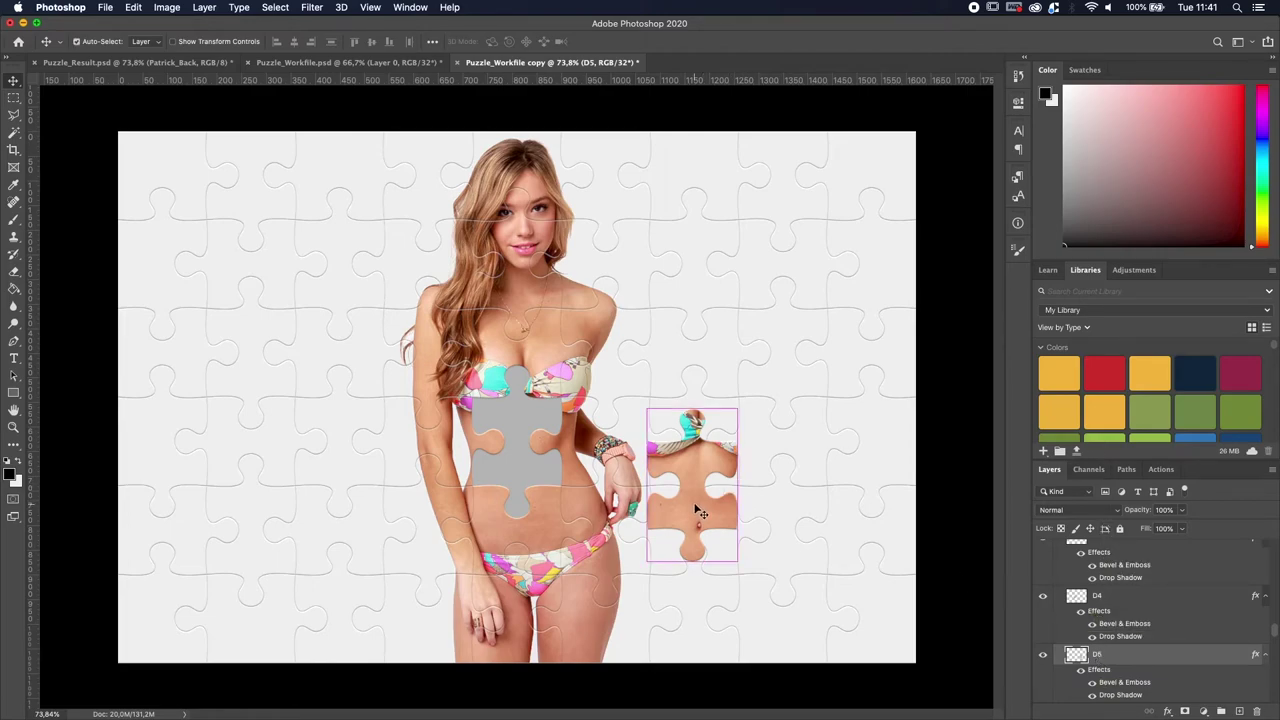
key("super+z")
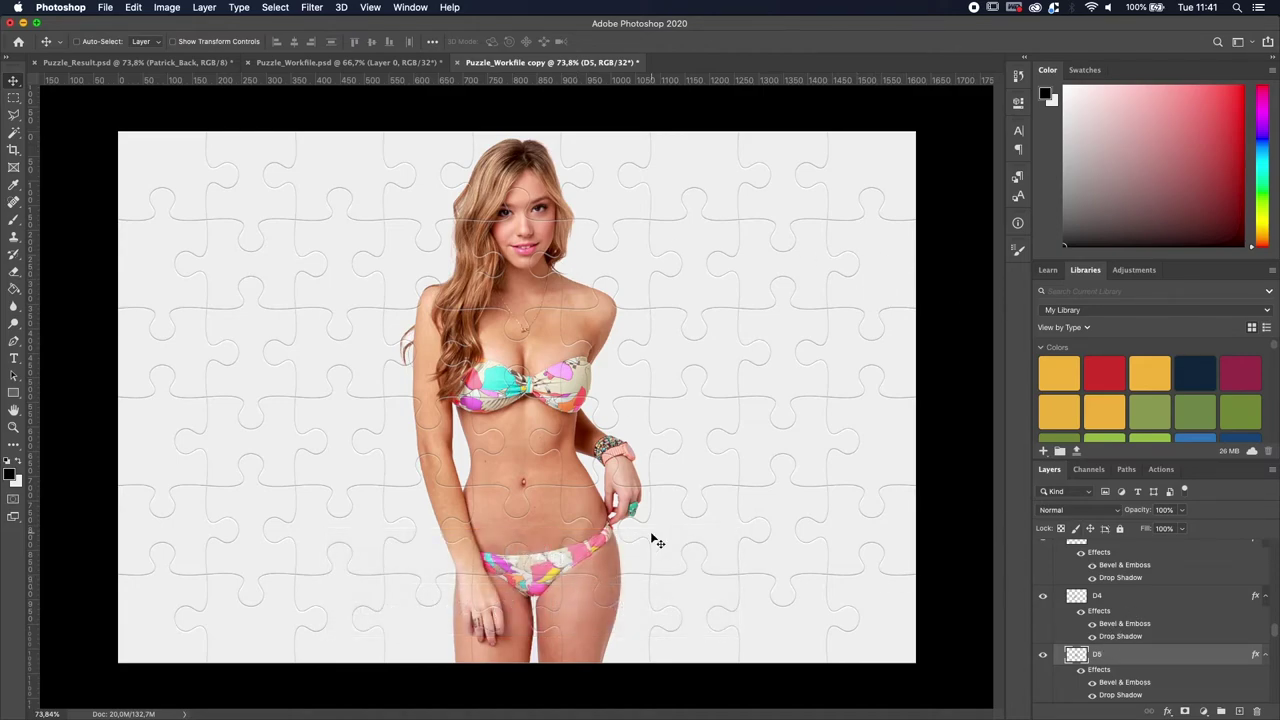
Step: Try moving several puzzle pieces together, including D3 and C6, and undo the move
left_click_drag(690, 536, 337, 423)
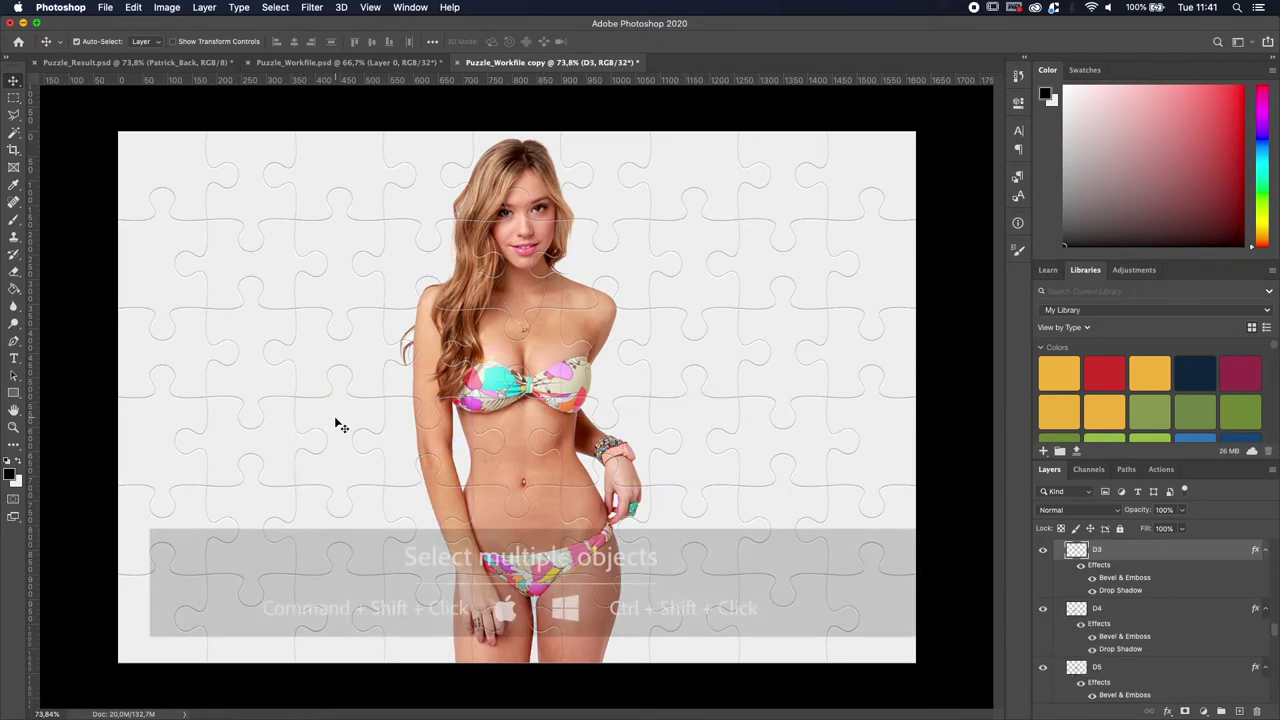
left_click(611, 386, "shift+super")
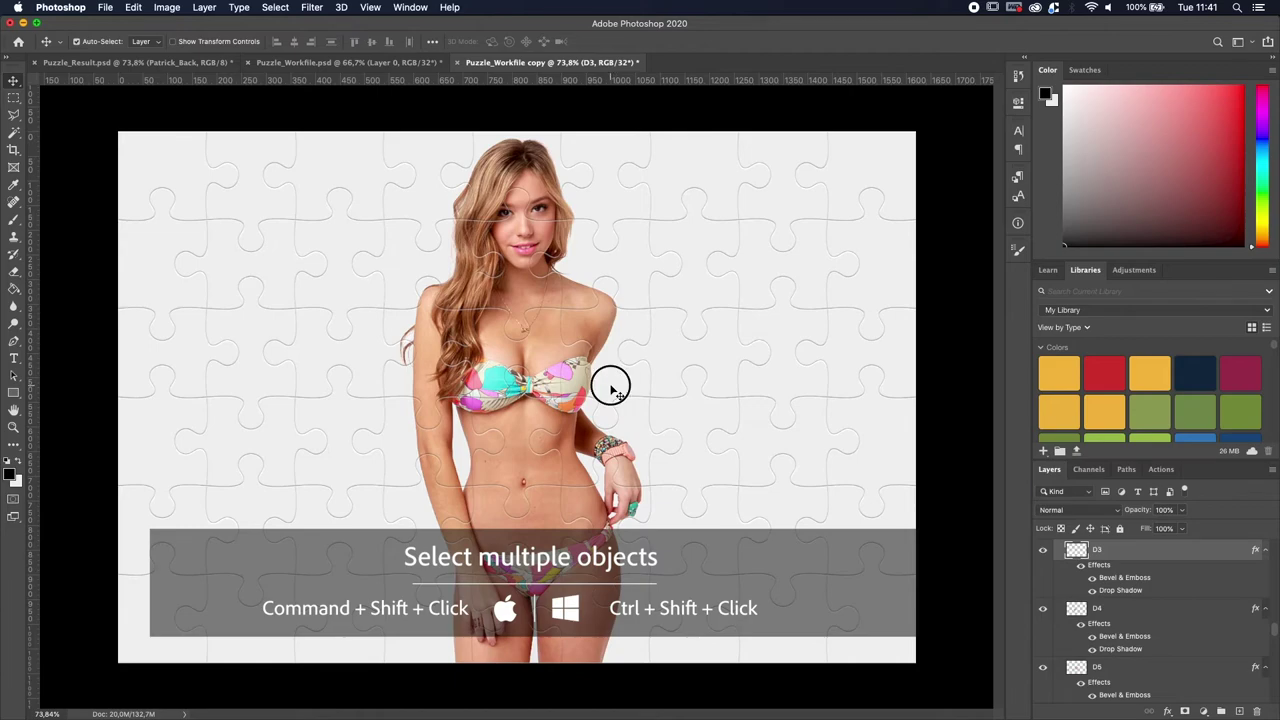
left_click(685, 519, "shift+super")
left_click_drag(685, 519, 645, 495)
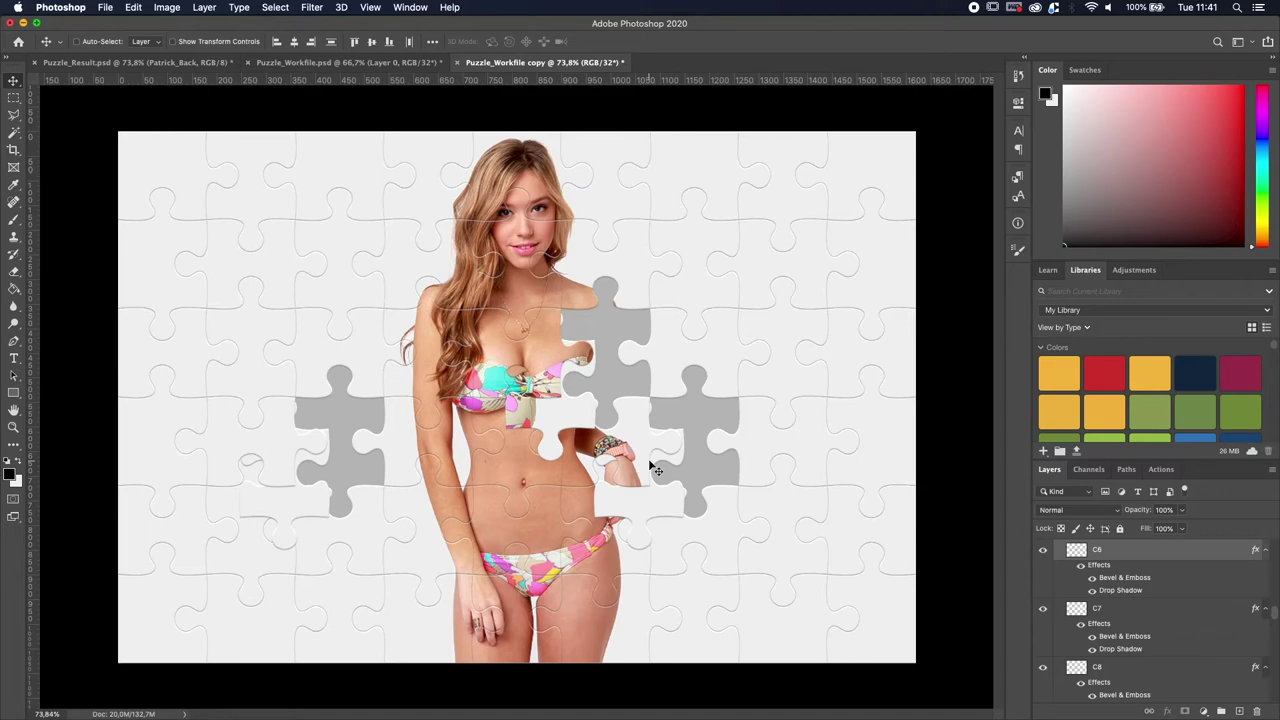
key("super+z")
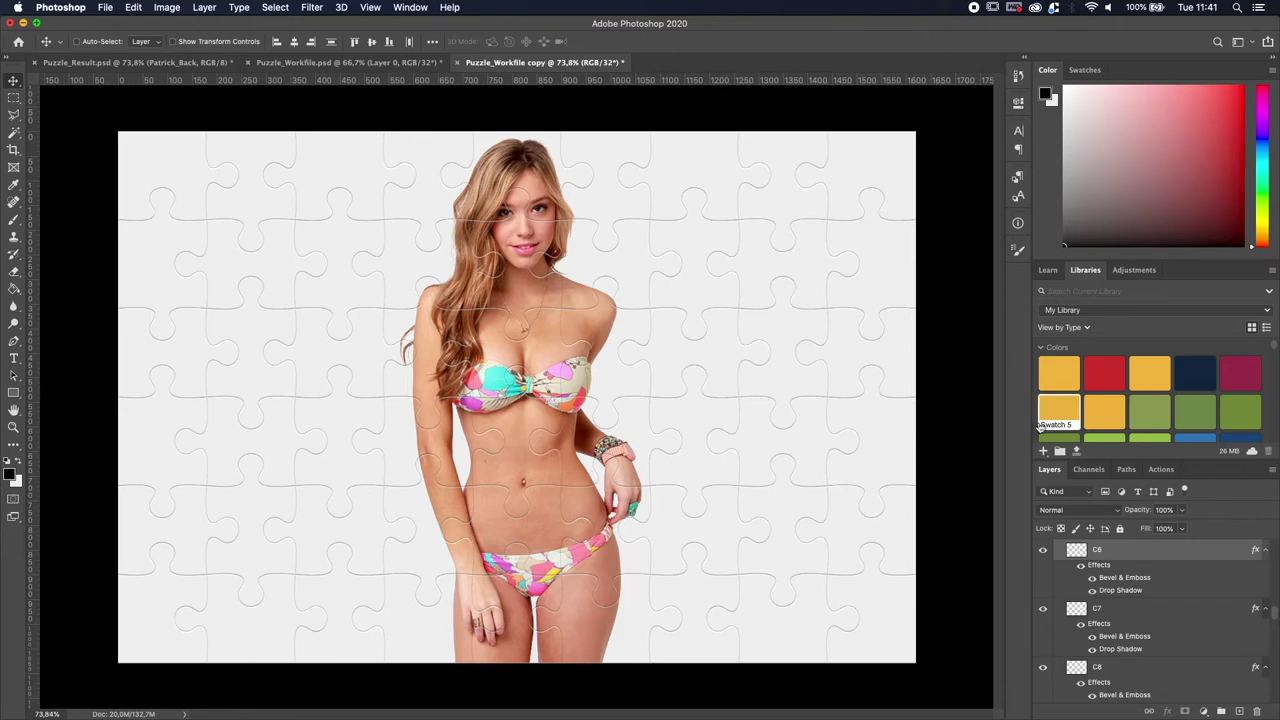
Step: Delete puzzle piece D5 at the figure's midriff to open a gap in the puzzle
scroll(1144, 605, "down", 5)
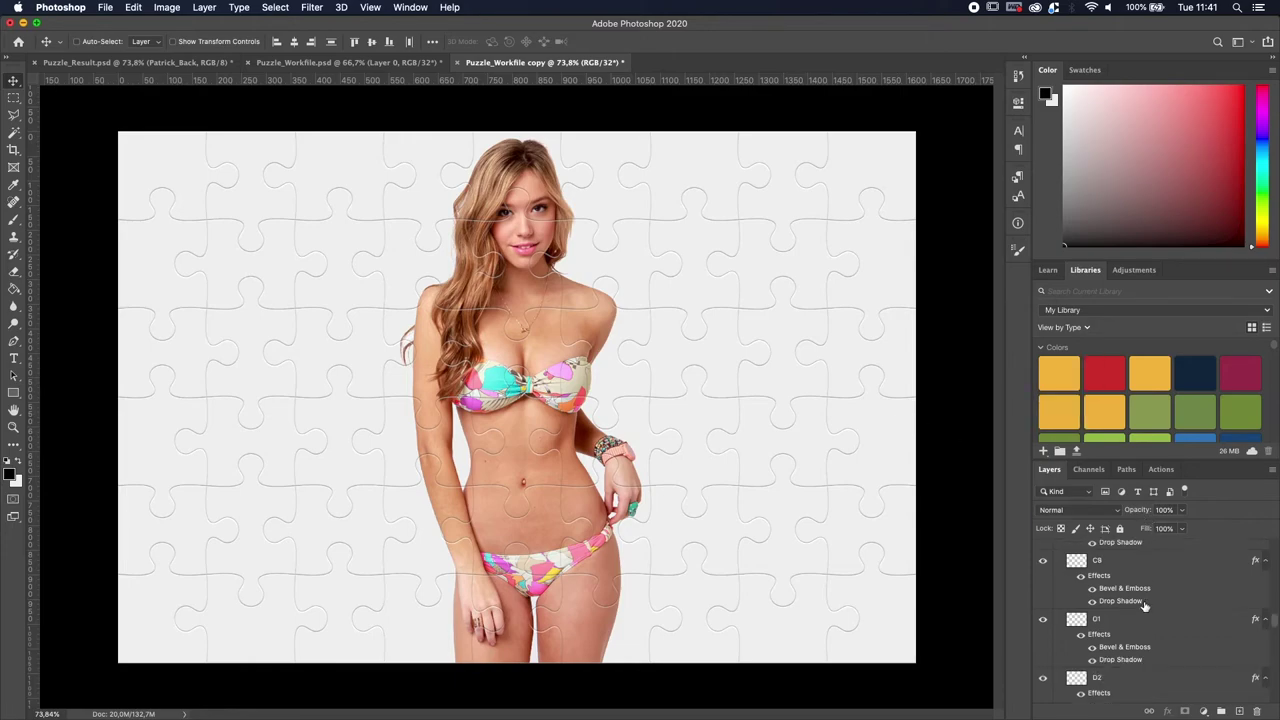
left_click_drag(1264, 592, 1265, 540)
left_click(1058, 550)
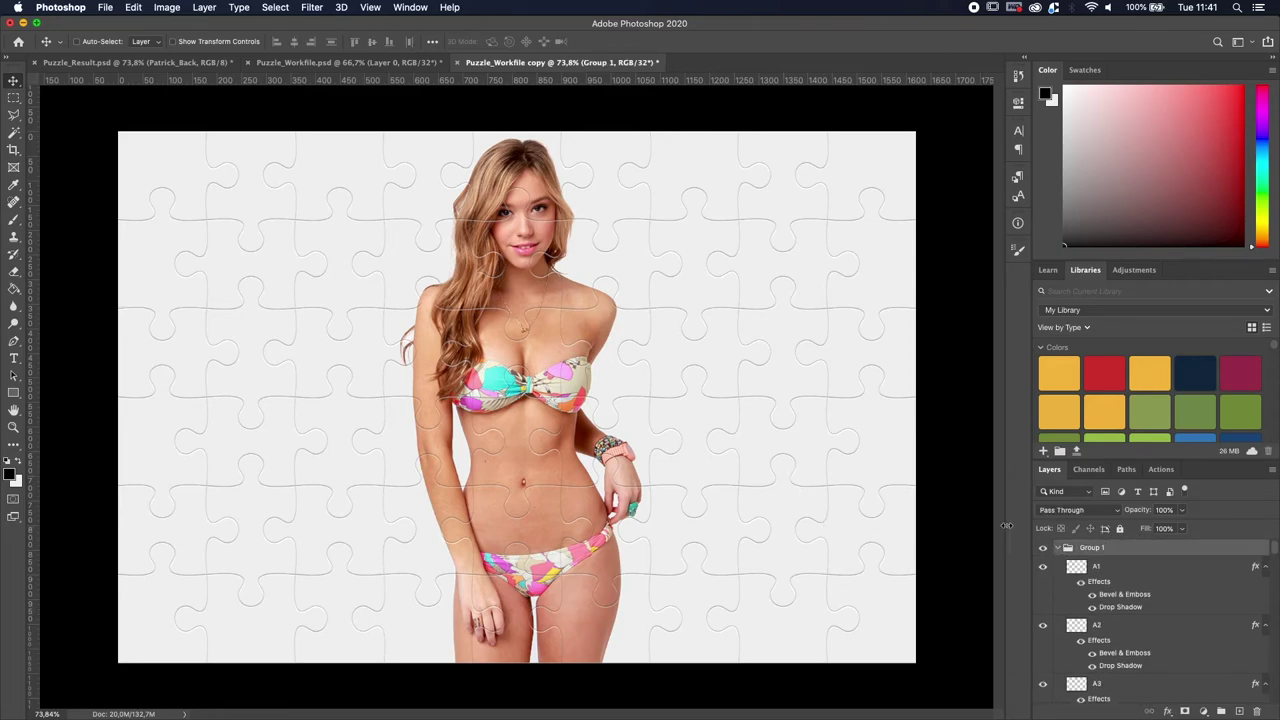
mouse_move(524, 484)
left_mouse_down()
mouse_move(508, 458)
mouse_move(514, 467)
left_mouse_up()
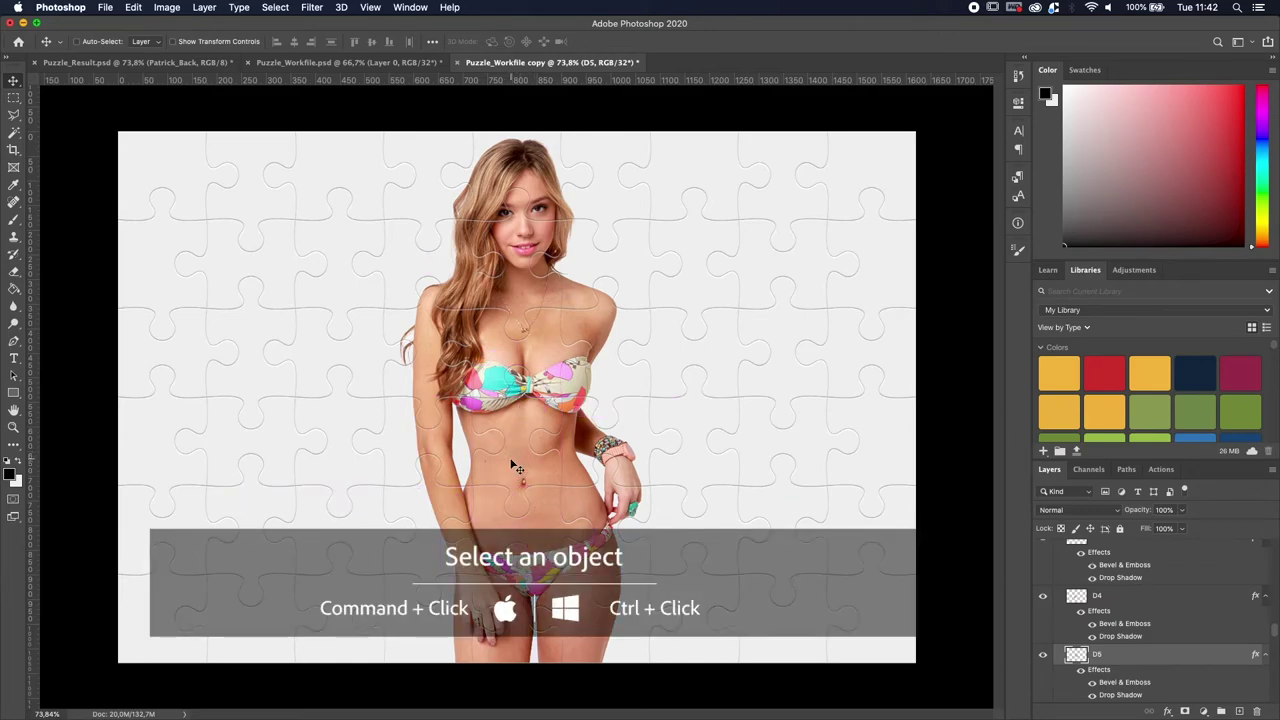
left_click(515, 467, "super")
key("BackSpace")
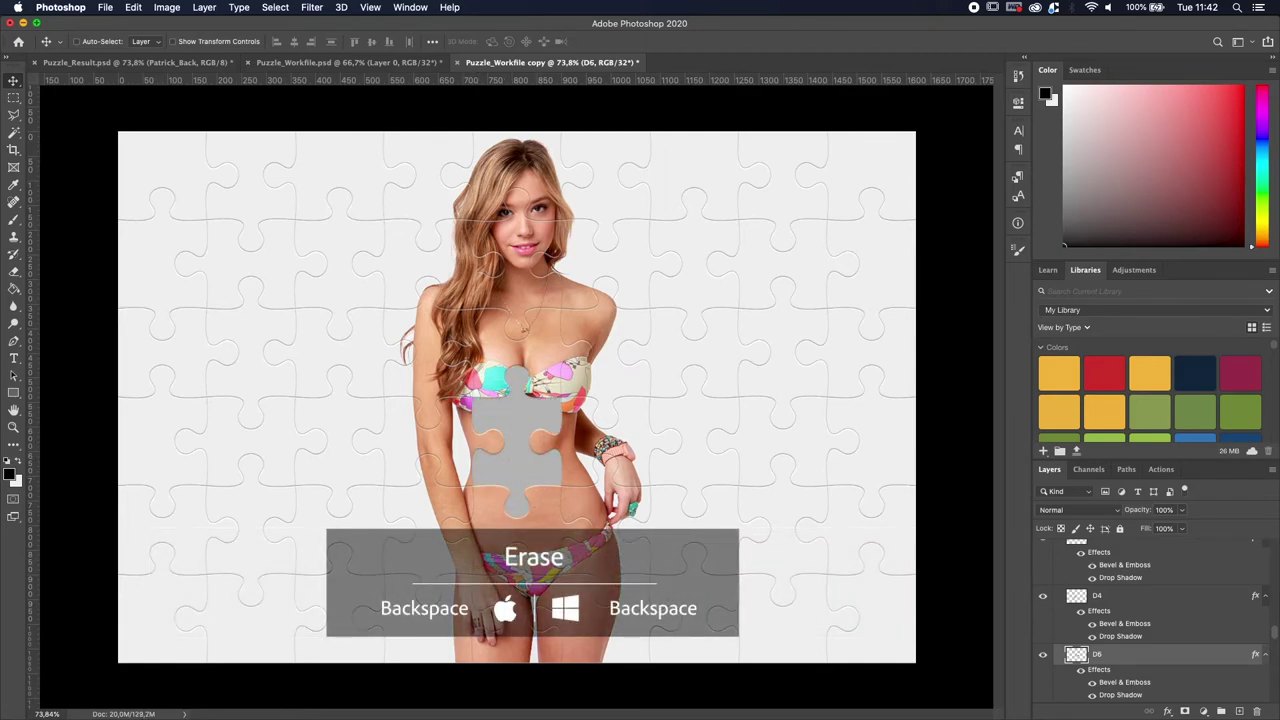
Step: Place the Patrick image from the file browser into the puzzle document over the gap at 100% scale
key("super+Tab")
left_click_drag(872, 121, 534, 514)
key("Return")
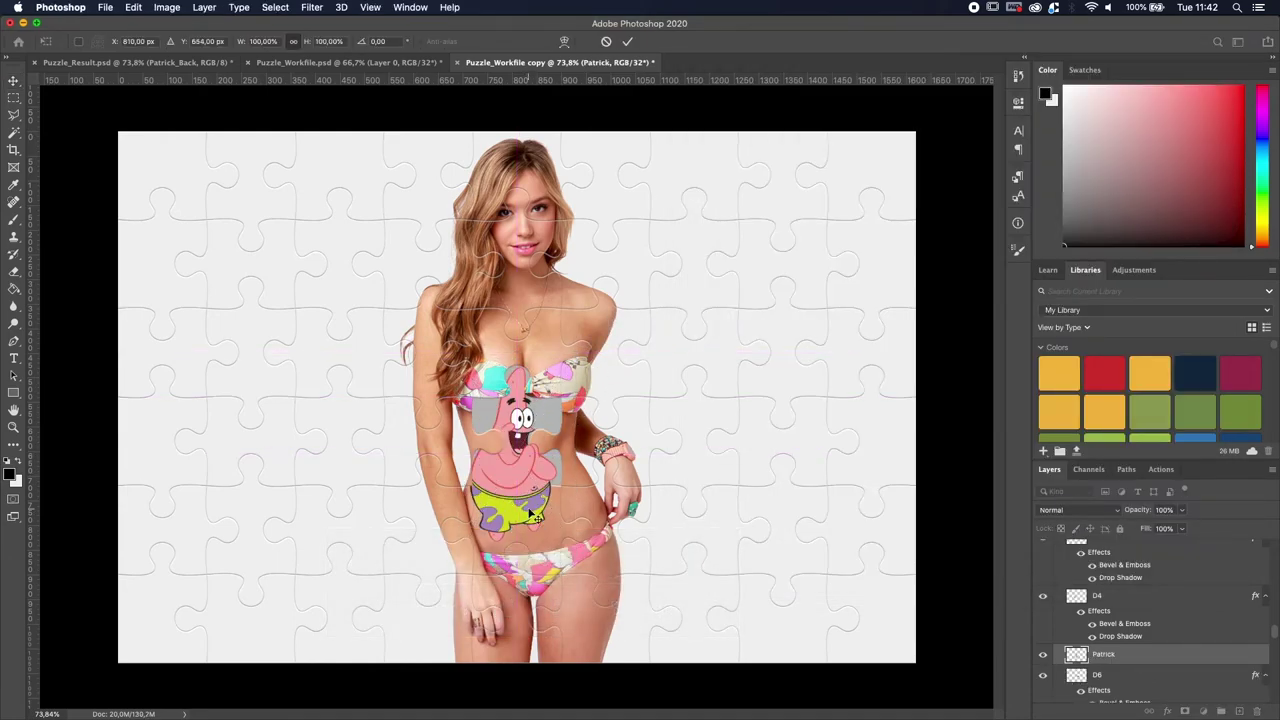
Step: Move the Patrick layer above Group 1, collapse the group, and reposition Patrick slightly higher over the gap
left_click_drag(1137, 661, 1108, 534)
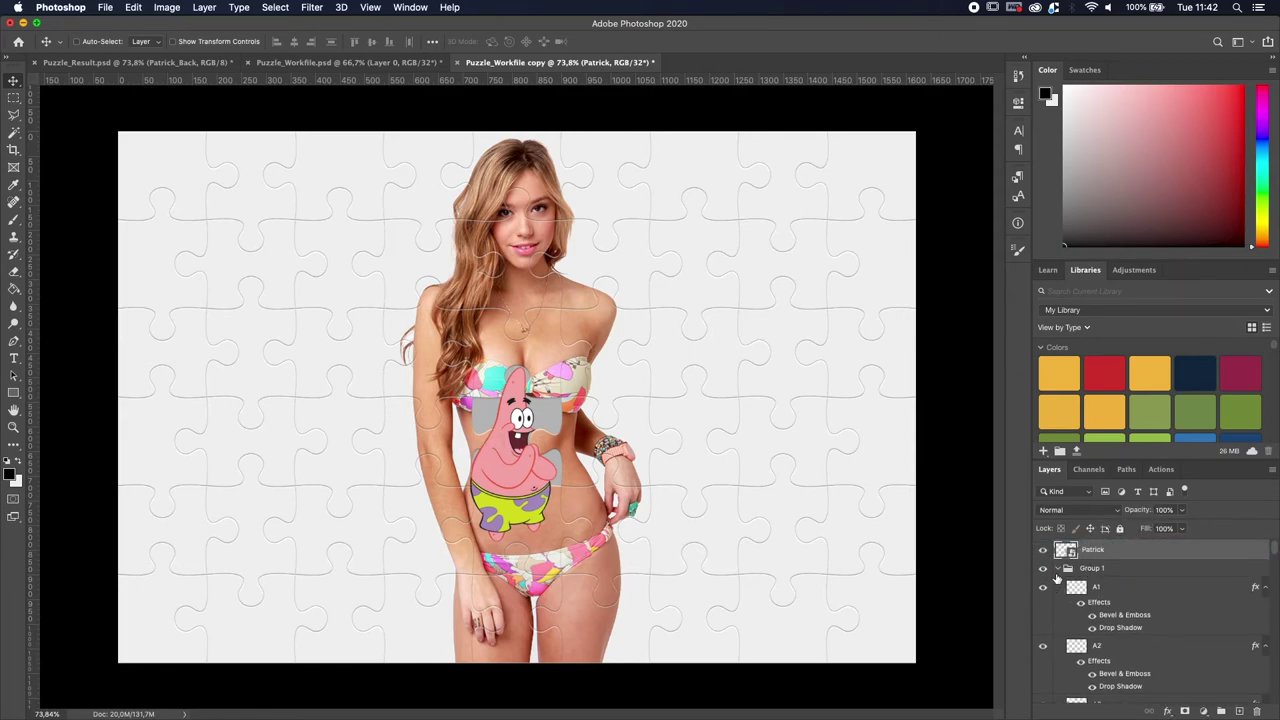
left_click(1055, 569)
left_click_drag(490, 500, 524, 497)
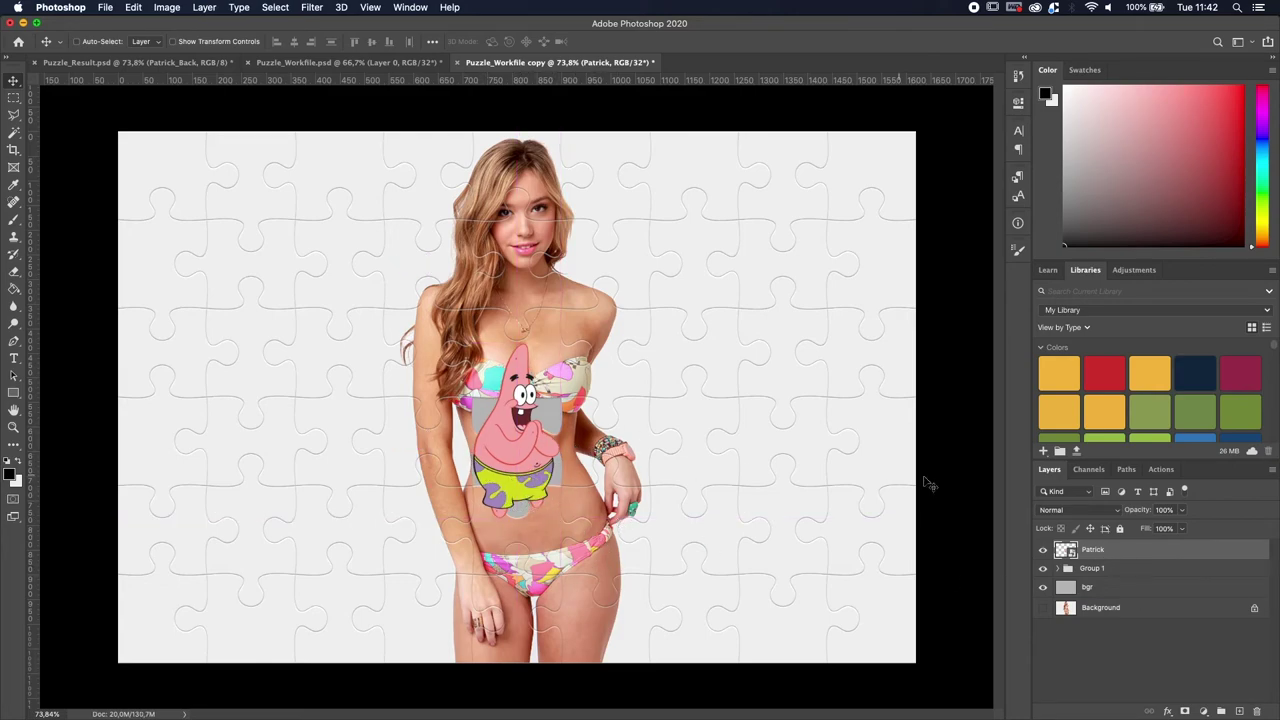
Step: Move the Patrick layer beneath the puzzle group and rename the group Puzzle_Pieces
left_click_drag(1143, 555, 1135, 577)
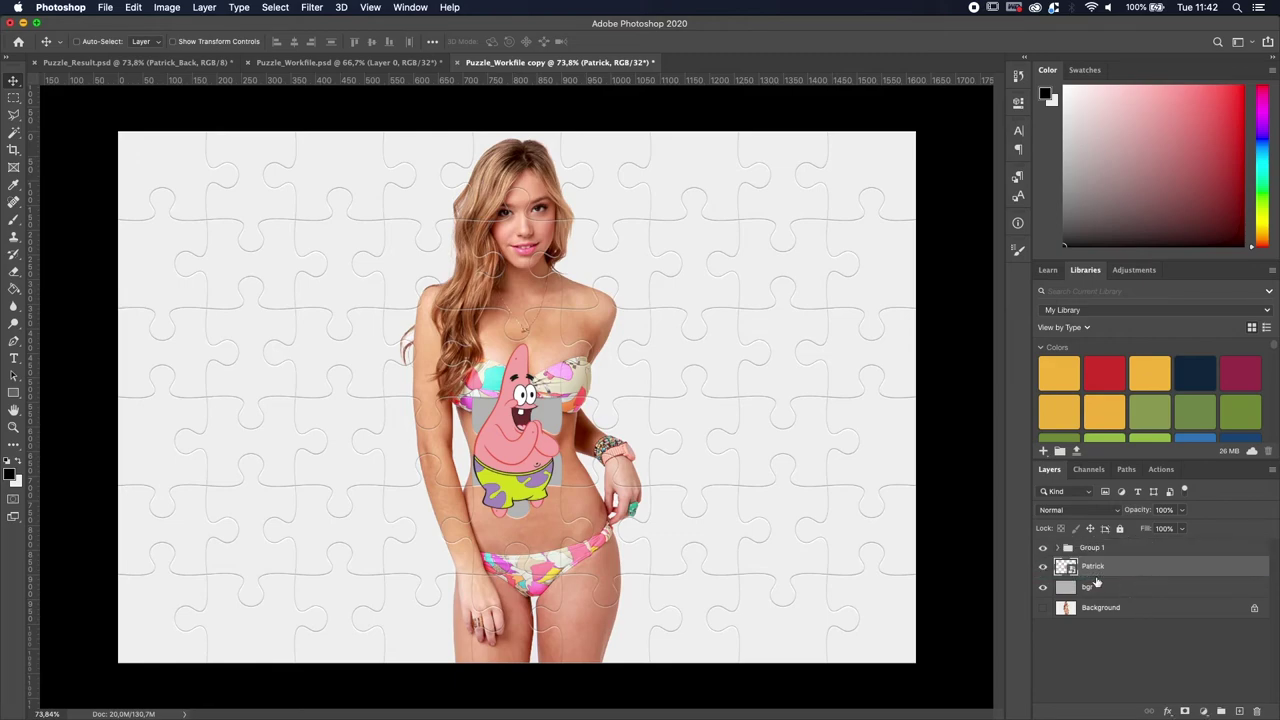
double_click(1093, 547)
type("Puzz")
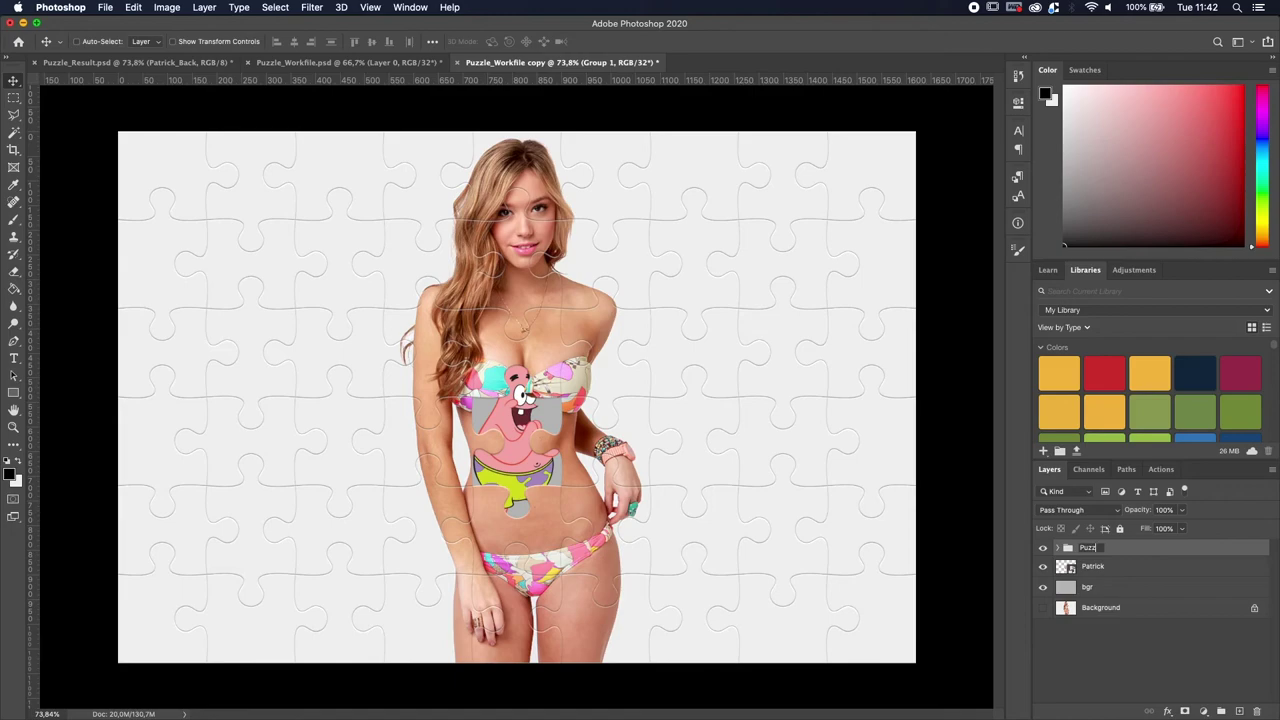
type("le_Pieces")
key("Return")
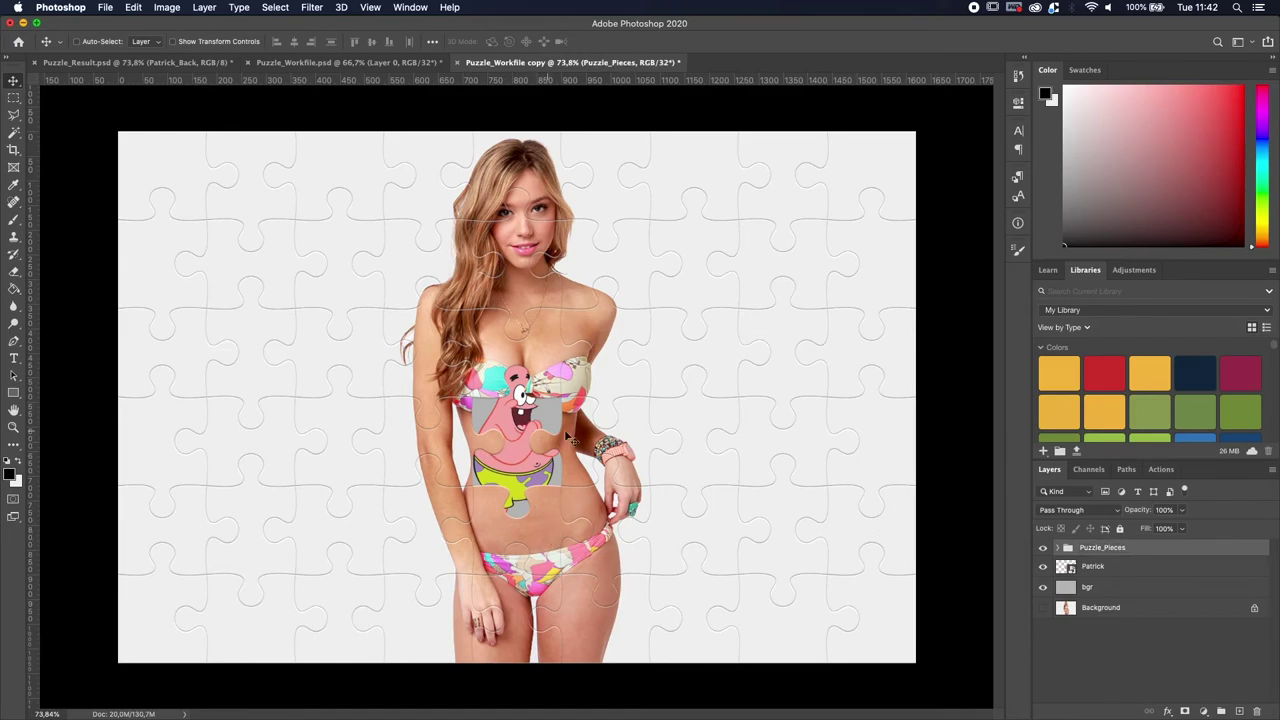
Step: Duplicate the Patrick layer, move the copy above Puzzle_Pieces, and add a layer mask to it
left_click(1124, 572)
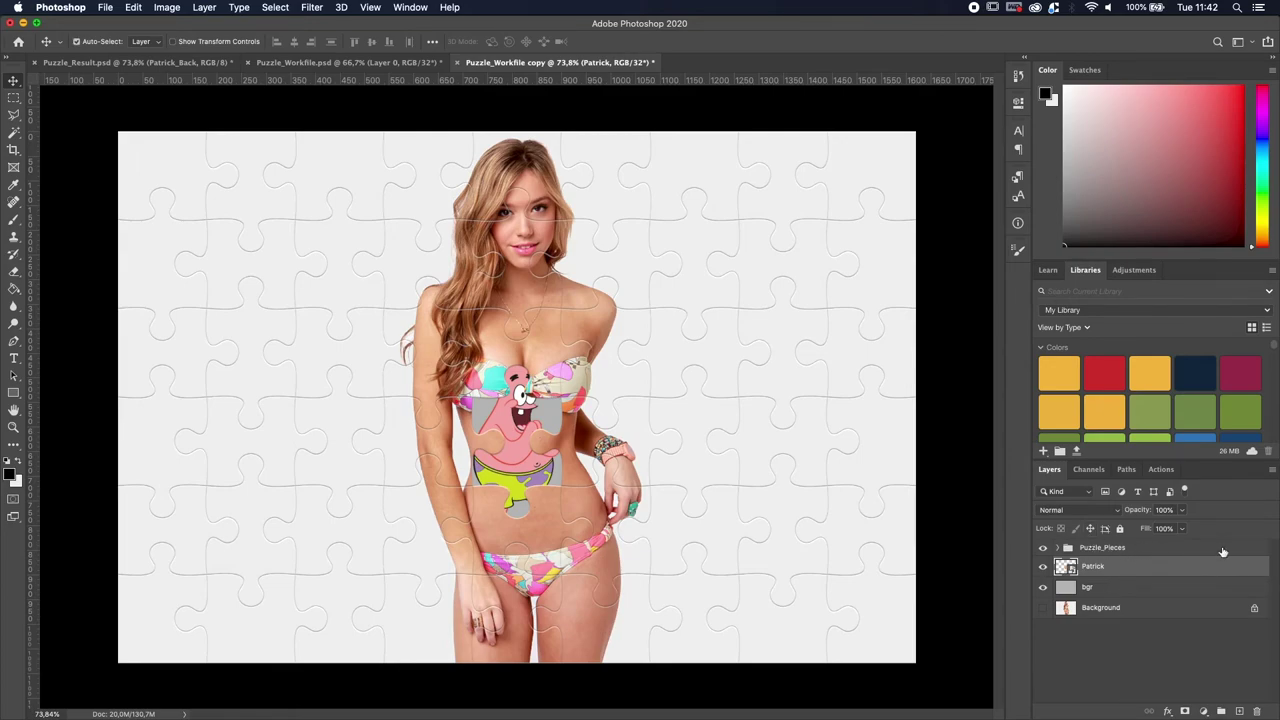
key("super+j")
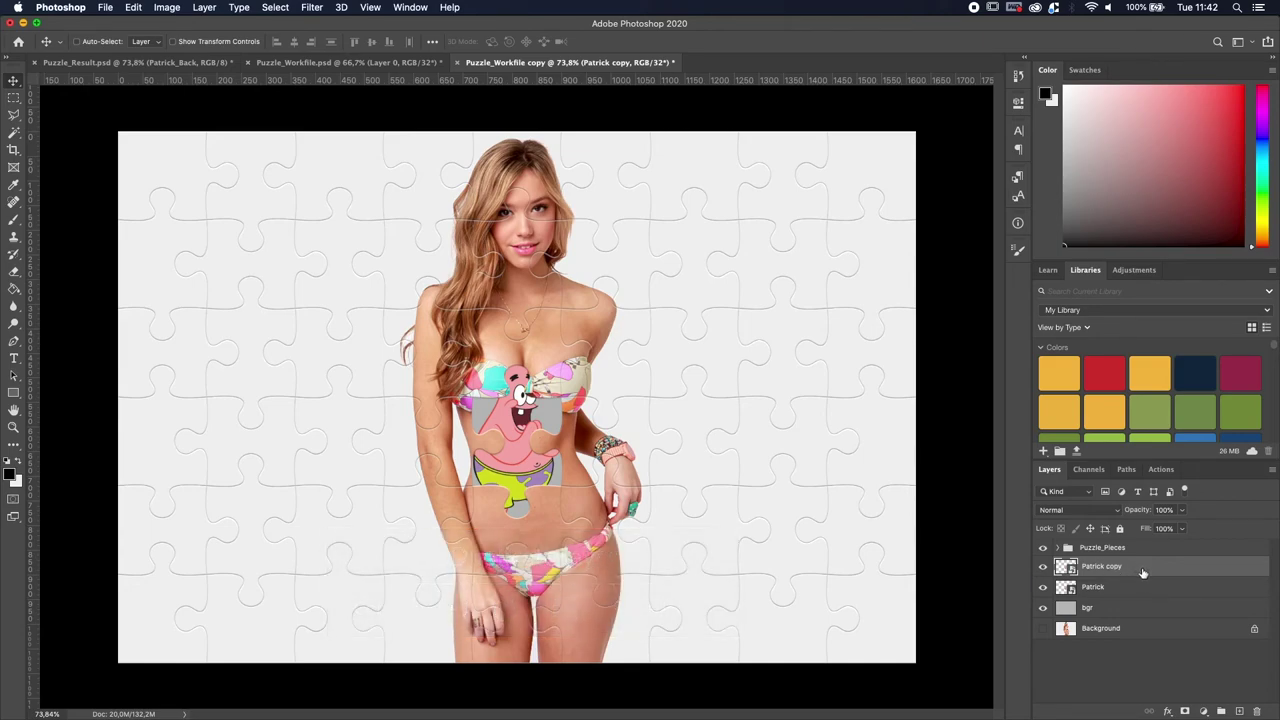
left_click_drag(1140, 571, 1140, 545)
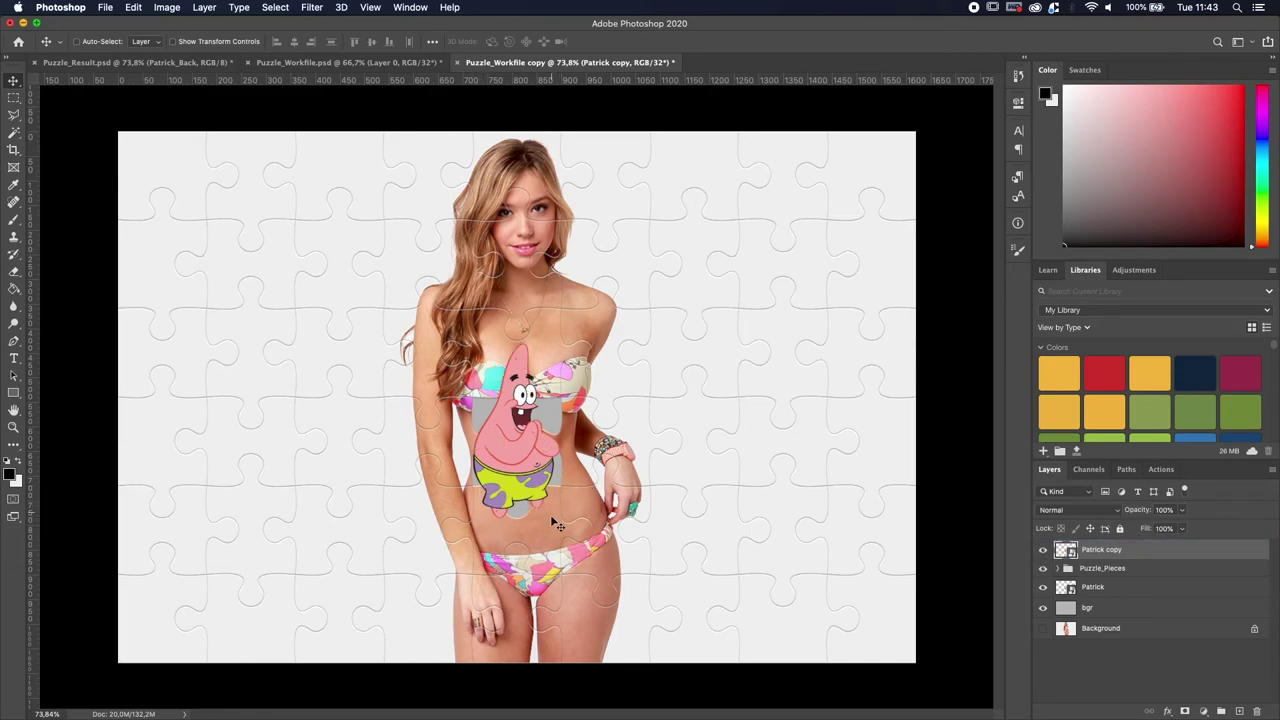
left_click(1185, 710)
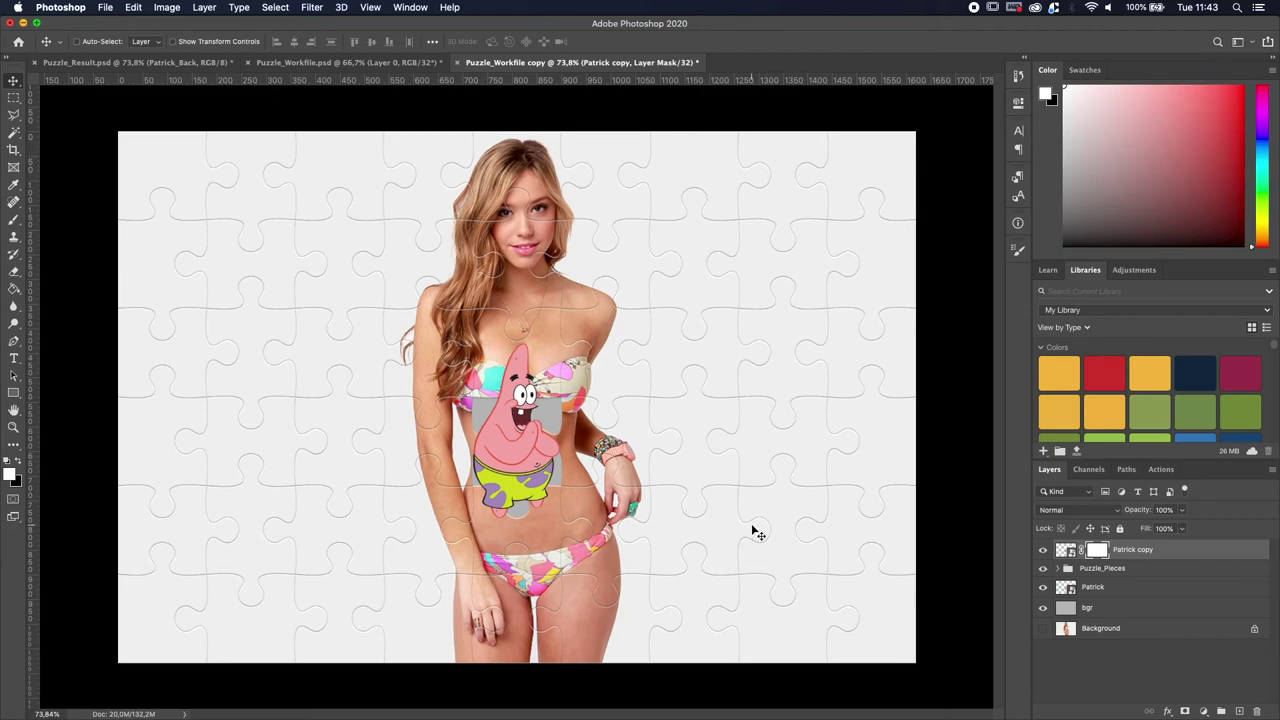
Step: Load piece E5's outline as a selection, fill it with black on the Patrick copy's mask, and deselect
key("super")
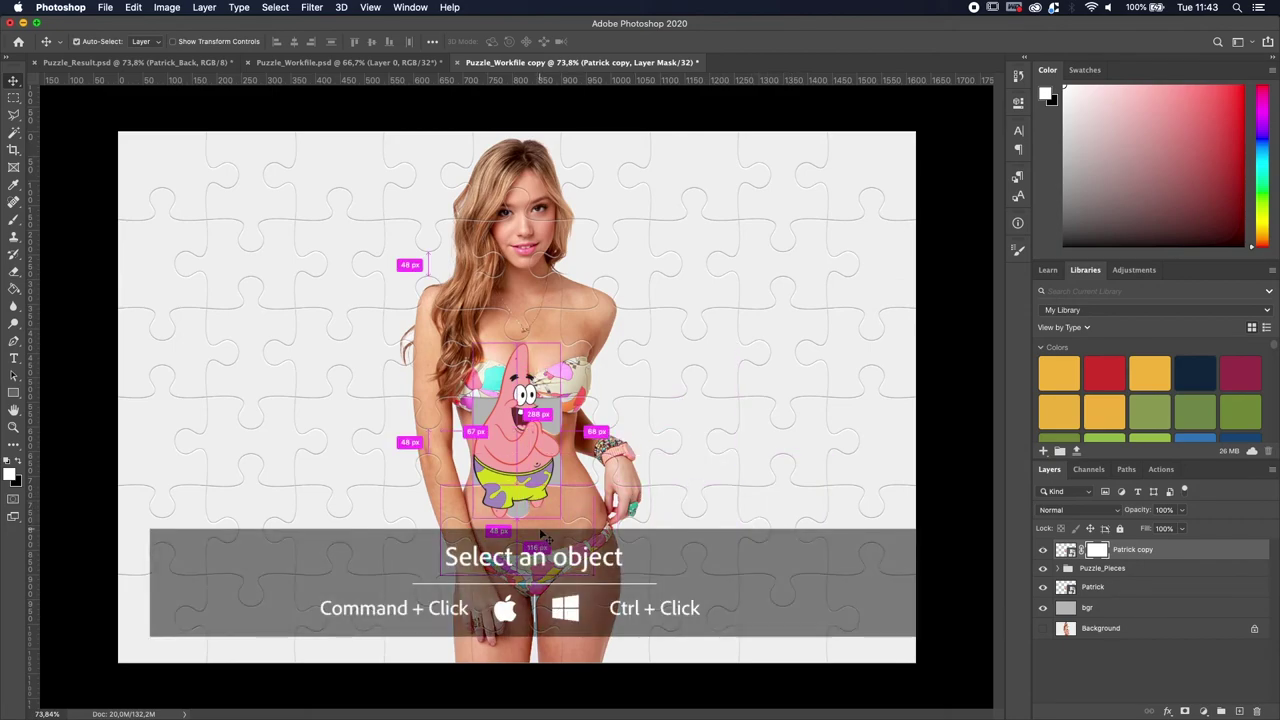
left_click(541, 539, "super")
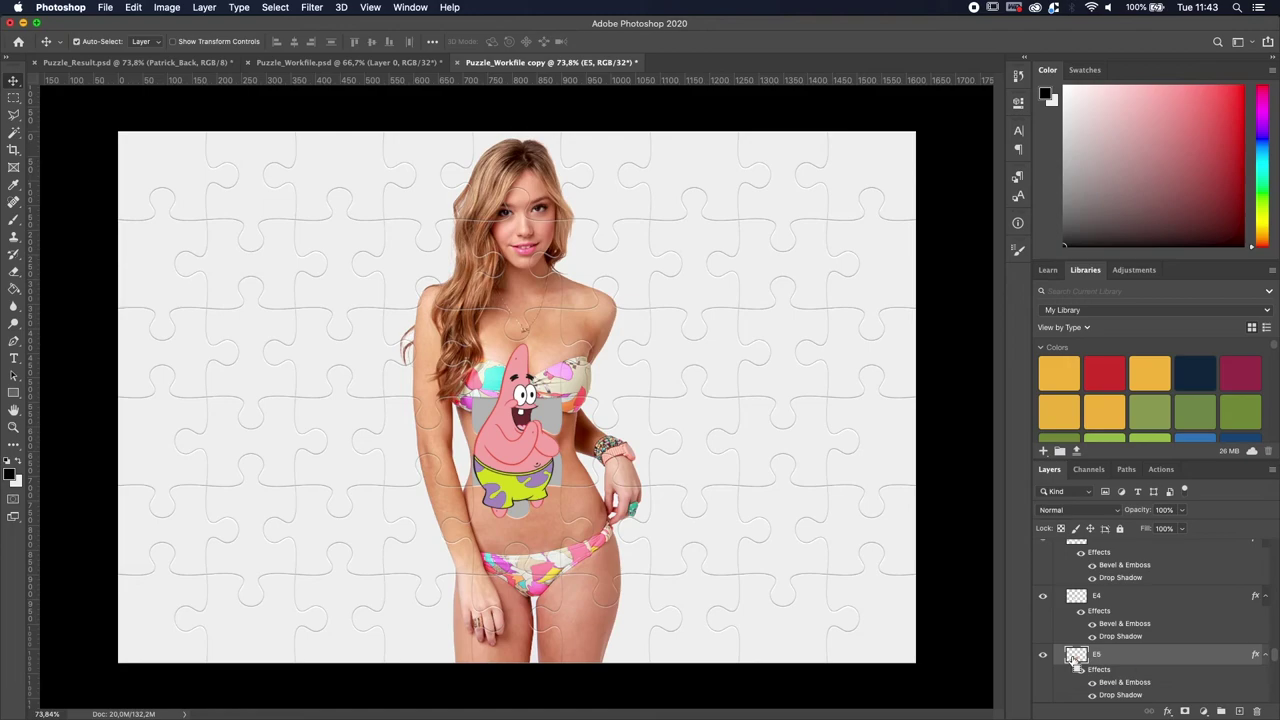
left_click(1075, 655, "super")
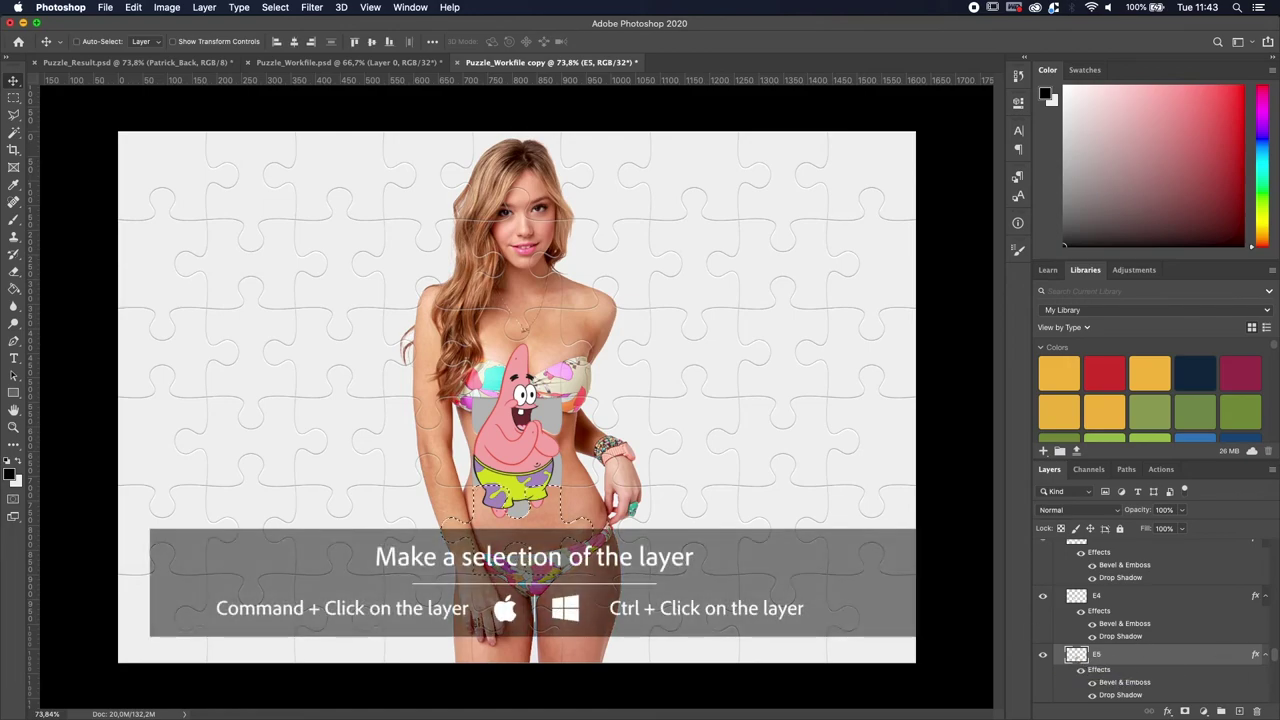
scroll(1100, 600, "up", 10)
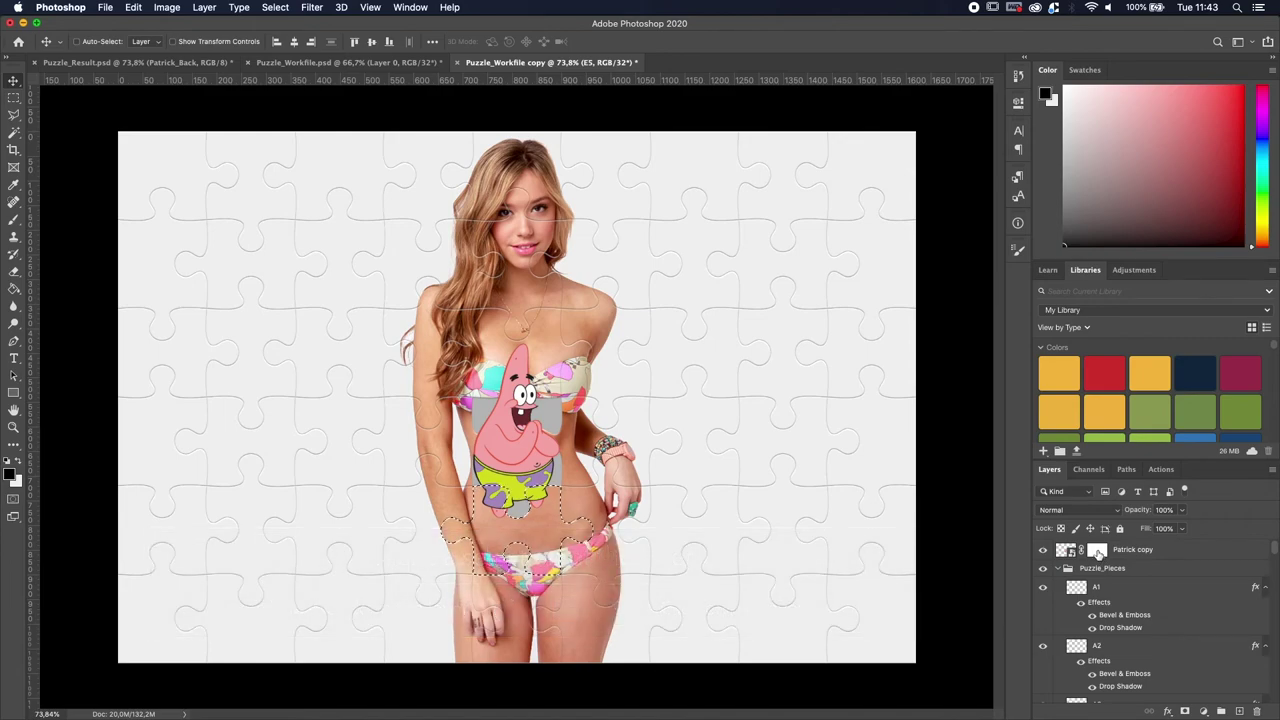
left_click(1097, 551)
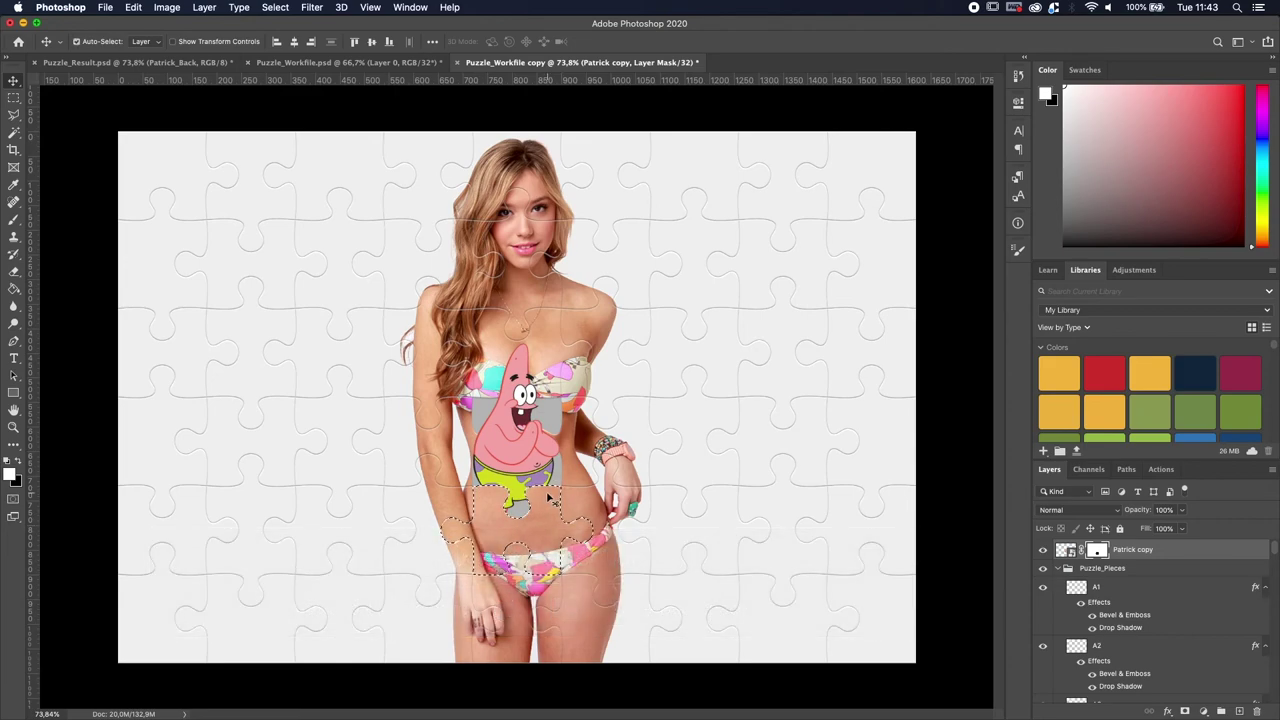
key("super+d")
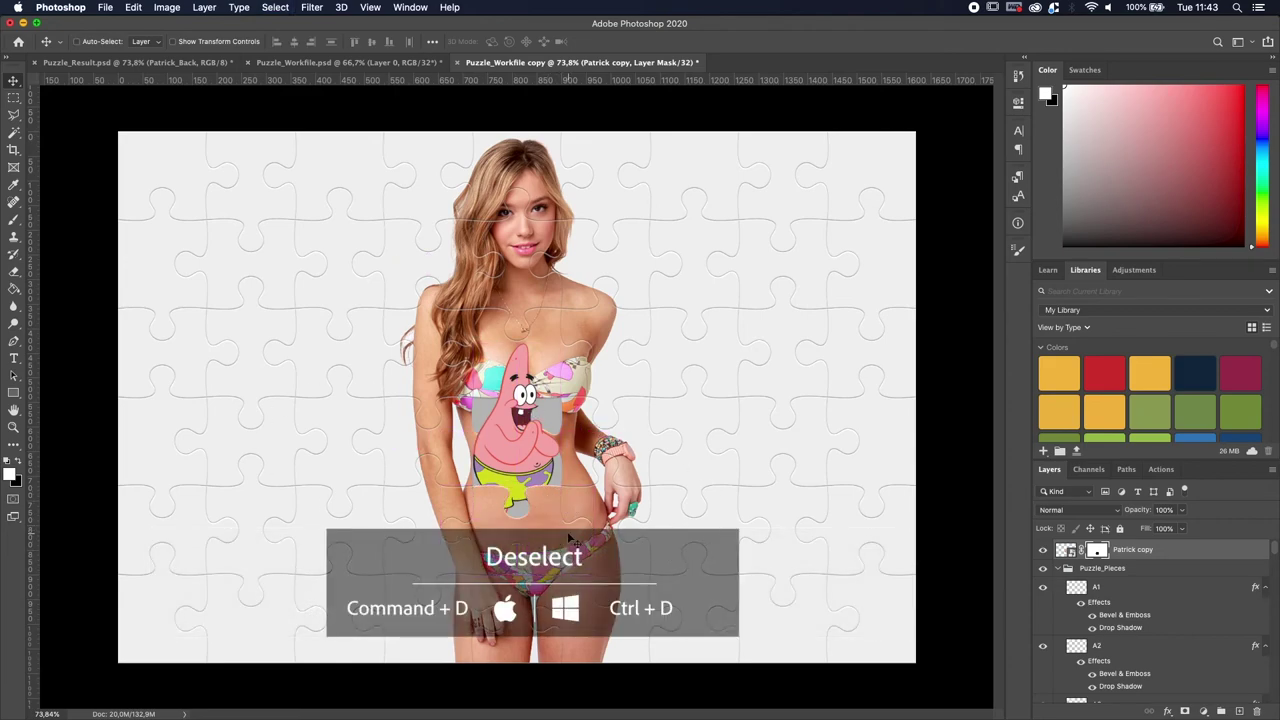